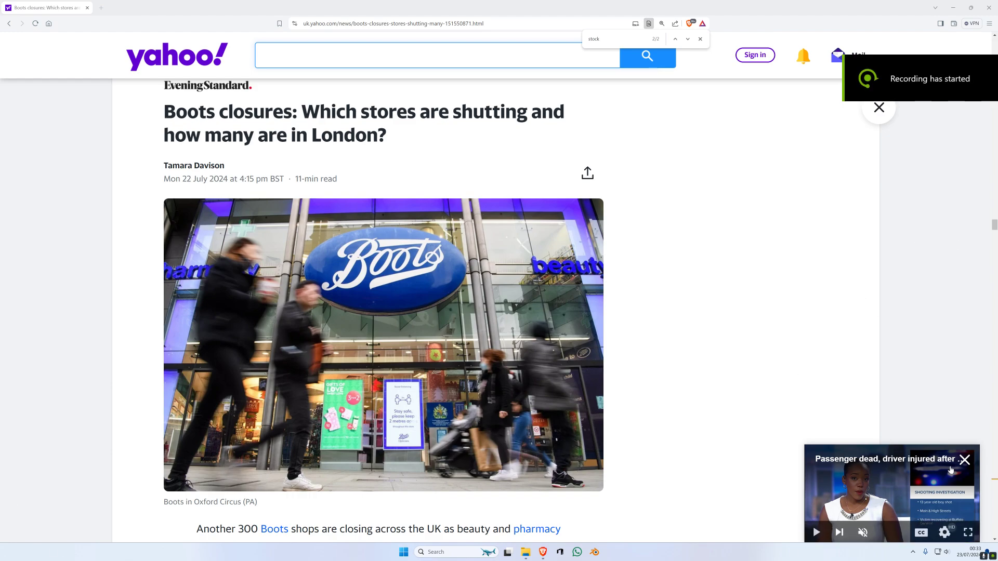
# - Dismiss the floating mini video player at the bottom right of the Boots closures article
pyautogui.click(964, 461)
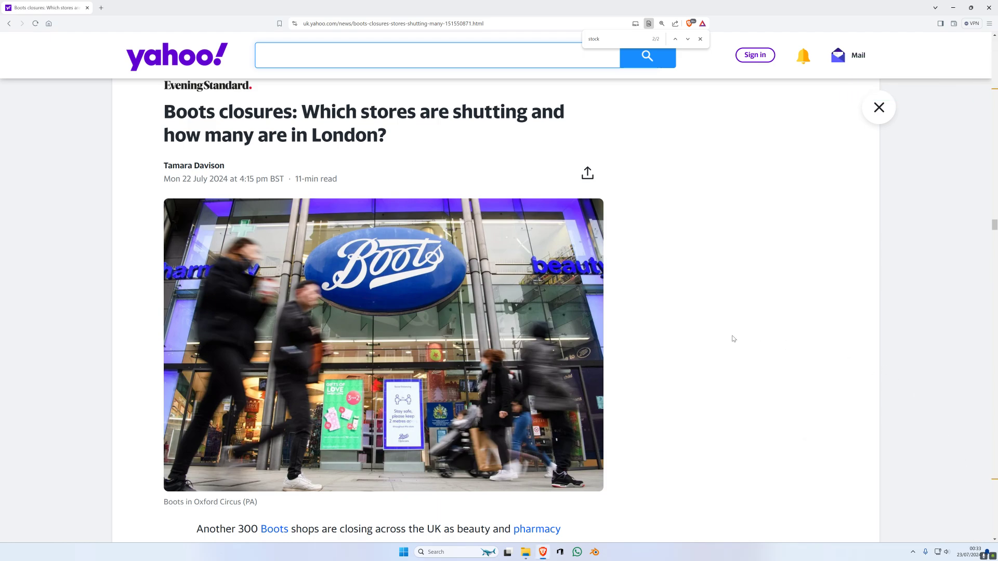
pyautogui.scroll(-1, 733, 338)
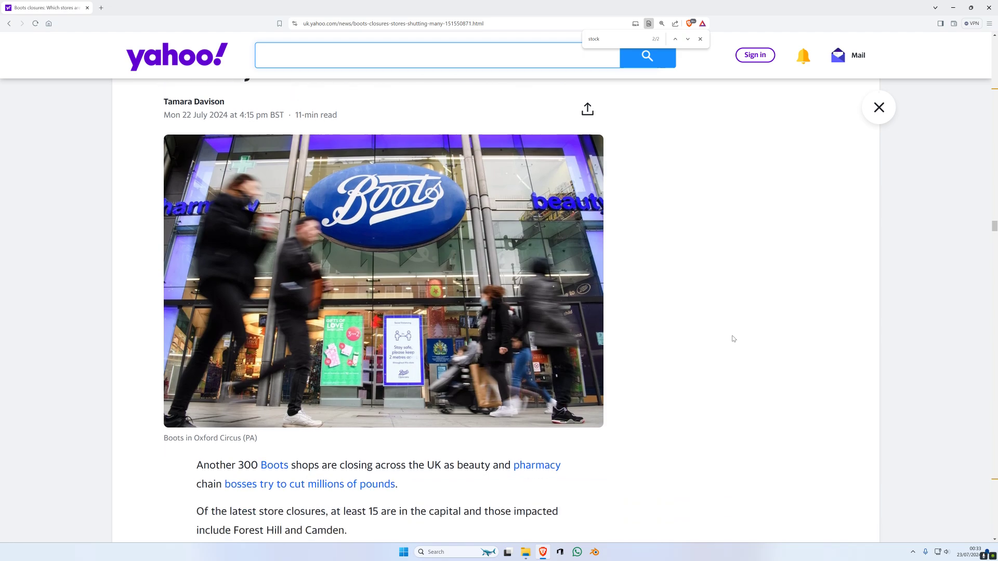
pyautogui.scroll(-1, 733, 338)
pyautogui.scroll(-1, 733, 338)
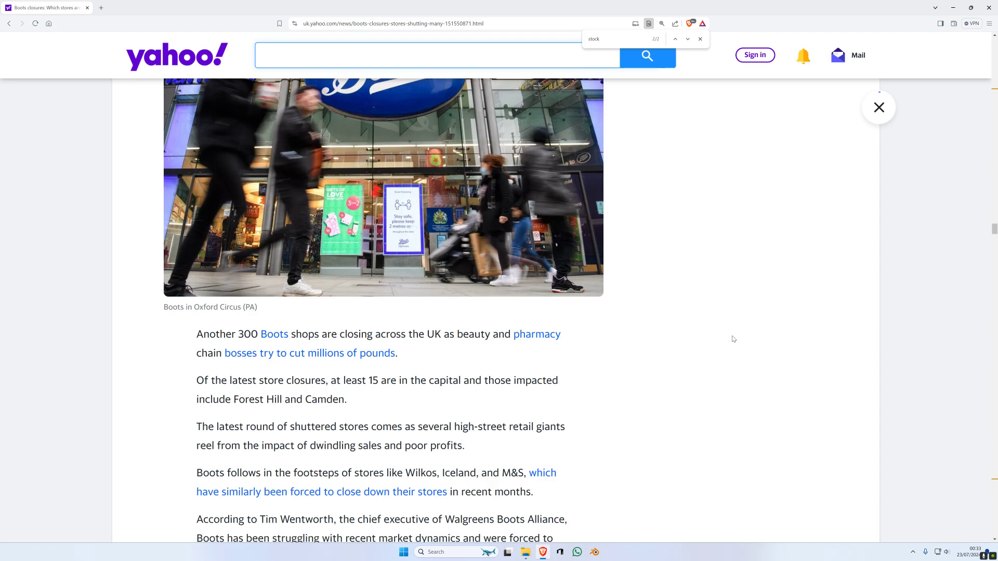
pyautogui.scroll(-1, 733, 339)
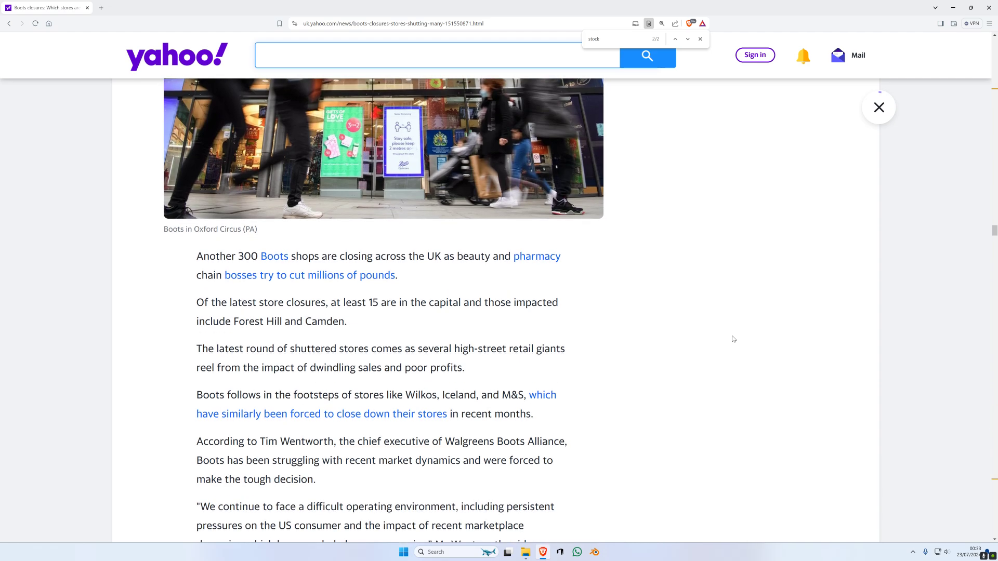
pyautogui.scroll(-1, 733, 339)
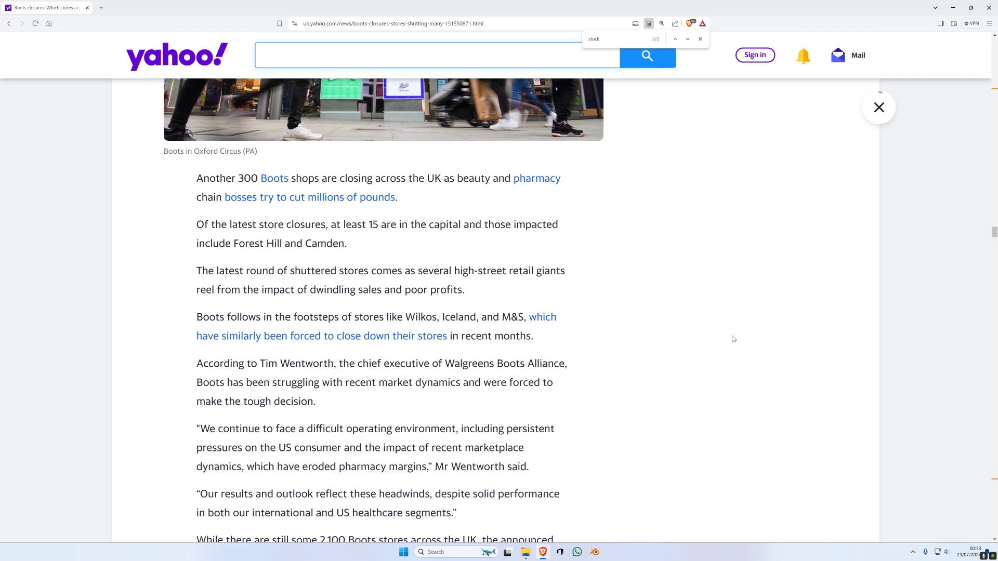
pyautogui.scroll(-1, 733, 339)
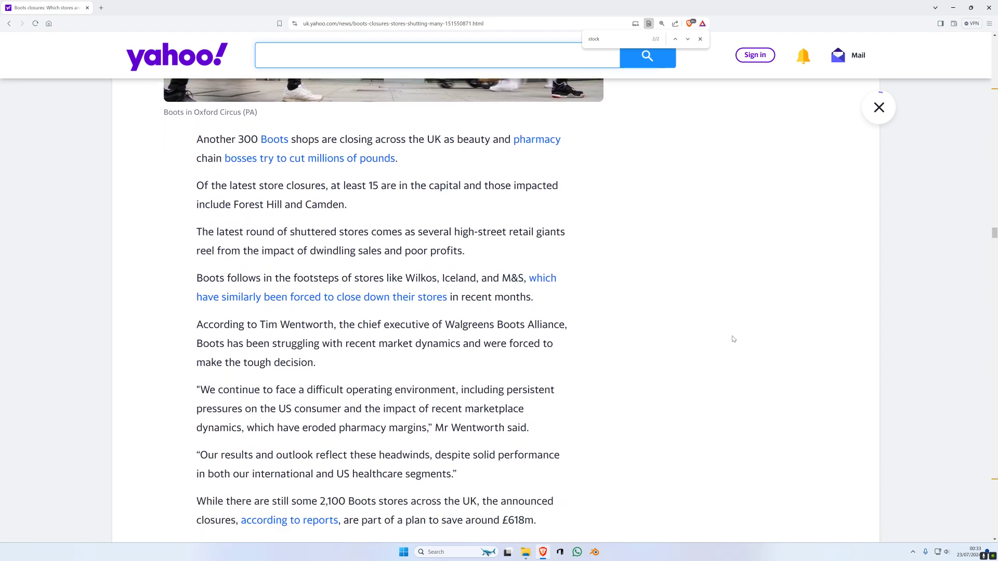
pyautogui.scroll(-1, 732, 338)
pyautogui.scroll(-1, 733, 339)
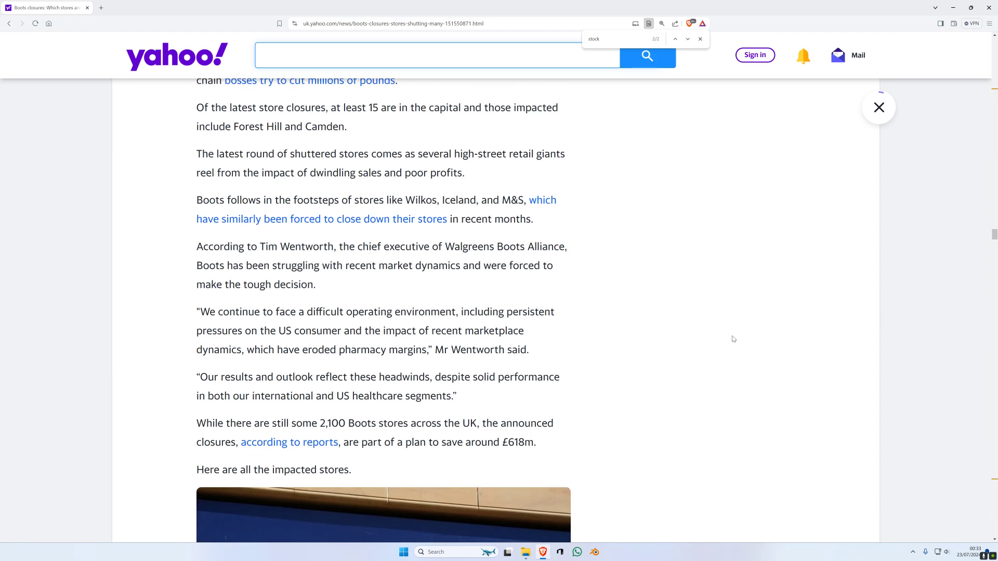
pyautogui.scroll(-1, 733, 339)
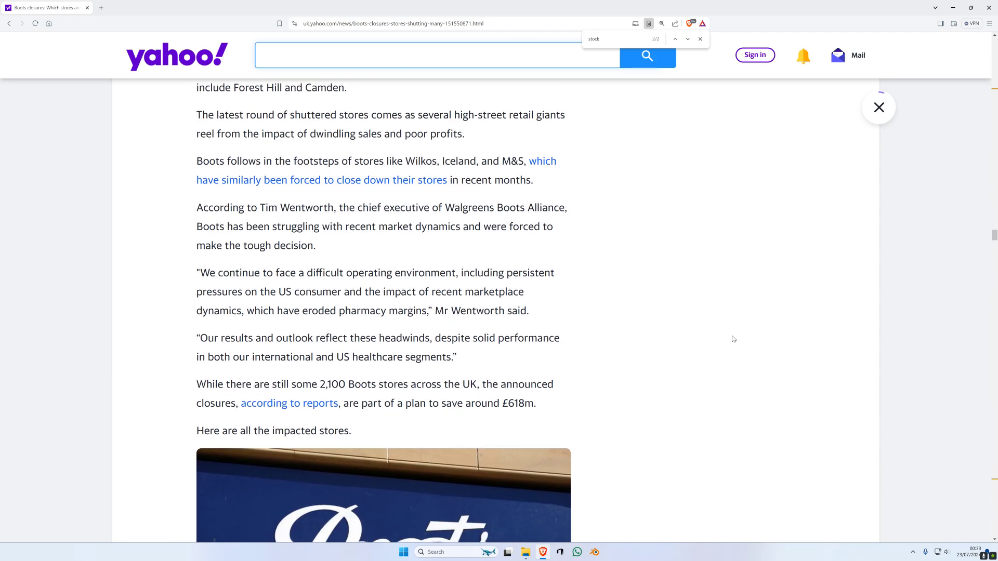
pyautogui.scroll(-1, 733, 339)
pyautogui.scroll(-2, 733, 339)
pyautogui.scroll(-1, 733, 339)
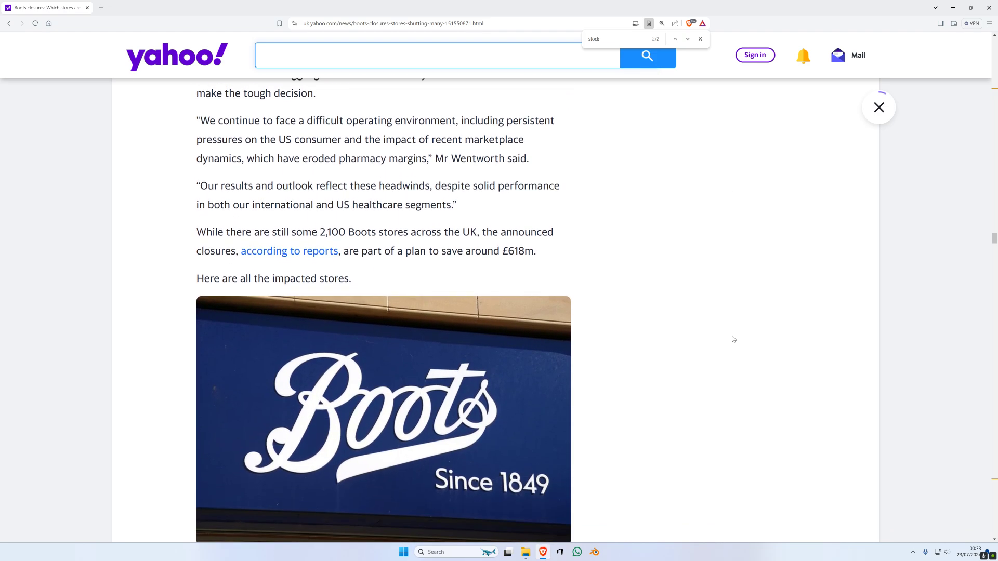
pyautogui.scroll(-2, 733, 339)
pyautogui.scroll(-1, 733, 339)
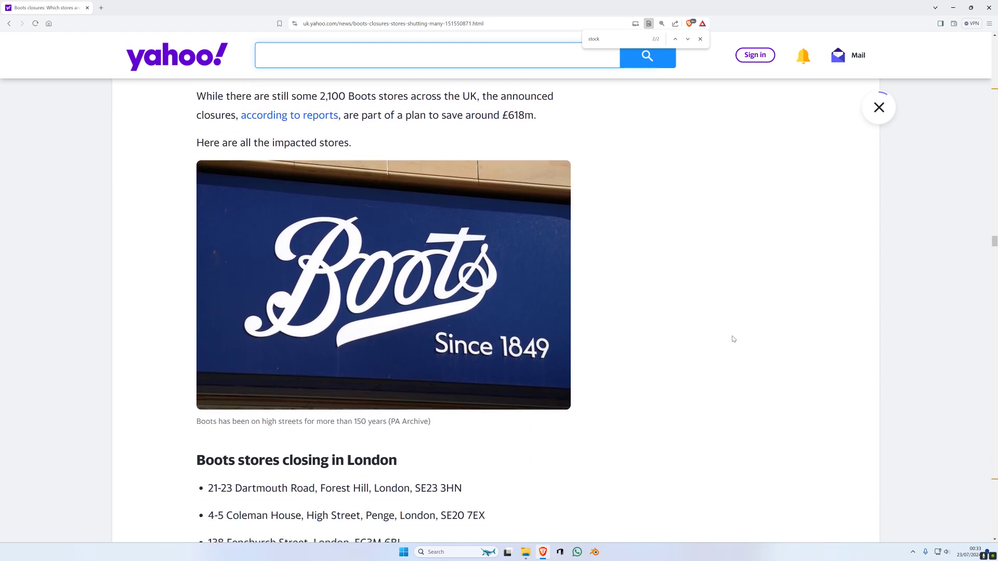
pyautogui.scroll(-1, 733, 338)
pyautogui.scroll(-1, 733, 339)
pyautogui.scroll(-2, 733, 339)
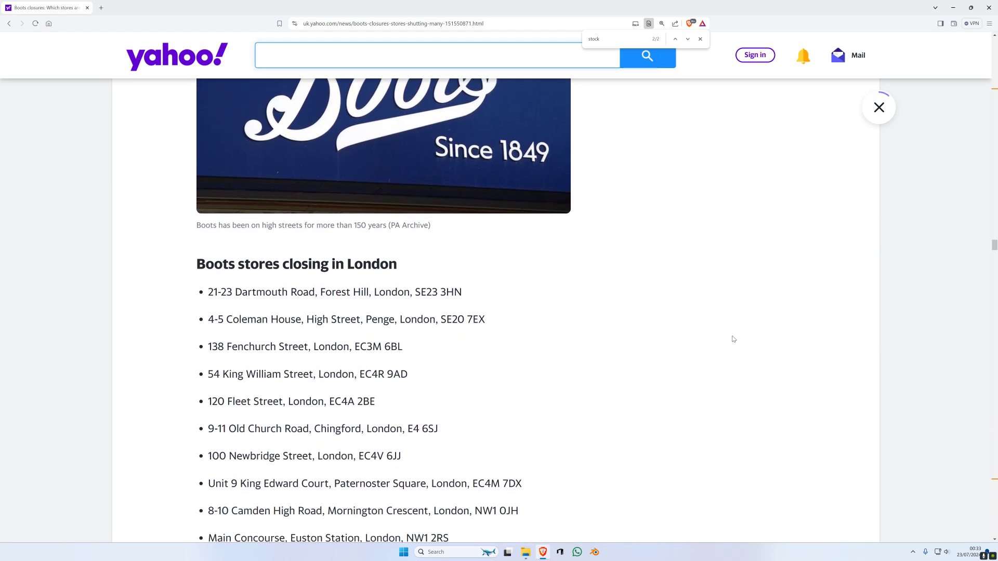
pyautogui.scroll(-1, 733, 339)
pyautogui.scroll(-1, 733, 339)
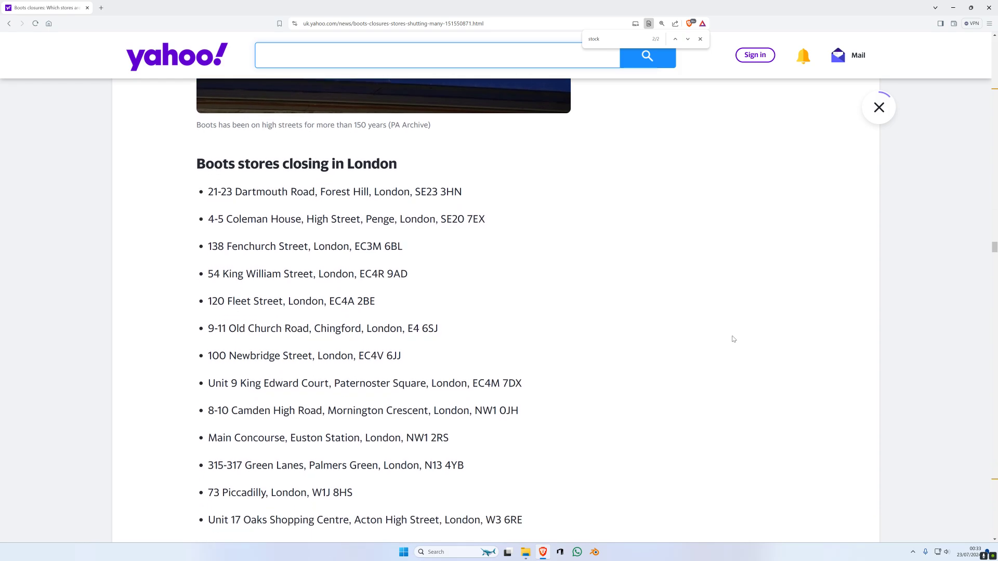
pyautogui.scroll(-1, 733, 339)
pyautogui.scroll(-1, 733, 339)
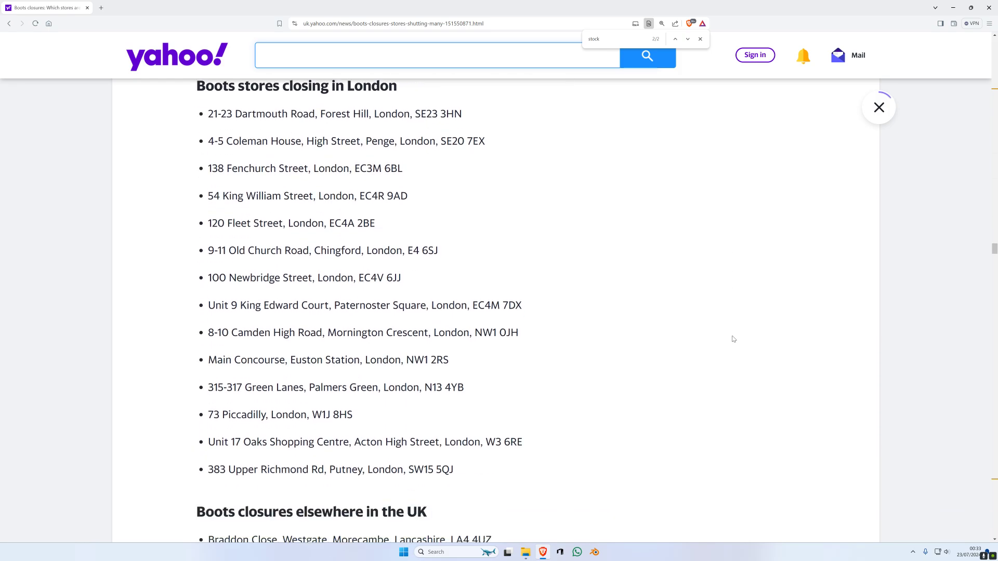
pyautogui.scroll(1, 733, 339)
pyautogui.scroll(-1, 732, 339)
pyautogui.scroll(-2, 733, 341)
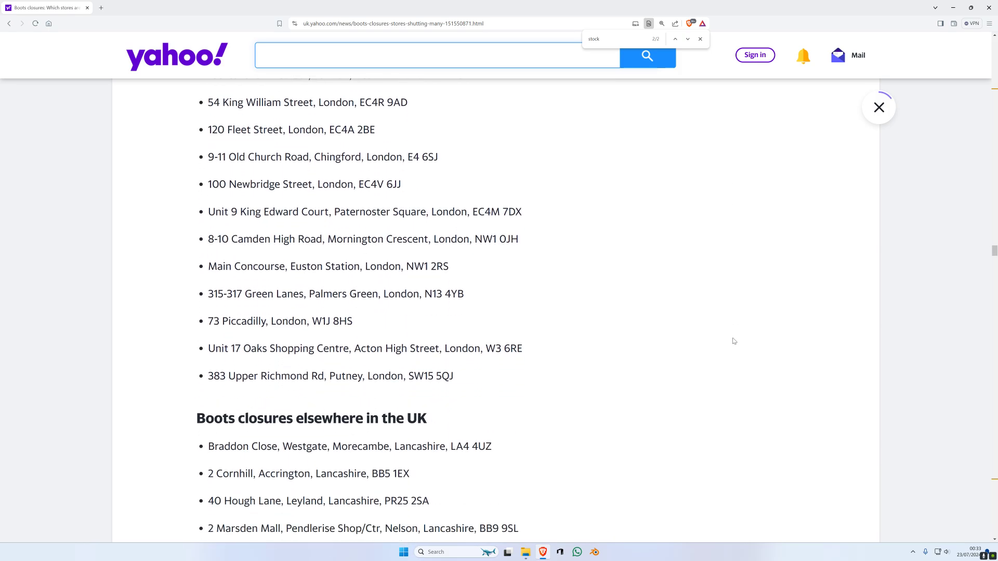
pyautogui.scroll(-1, 733, 341)
pyautogui.scroll(-1, 733, 341)
pyautogui.scroll(-1, 733, 341)
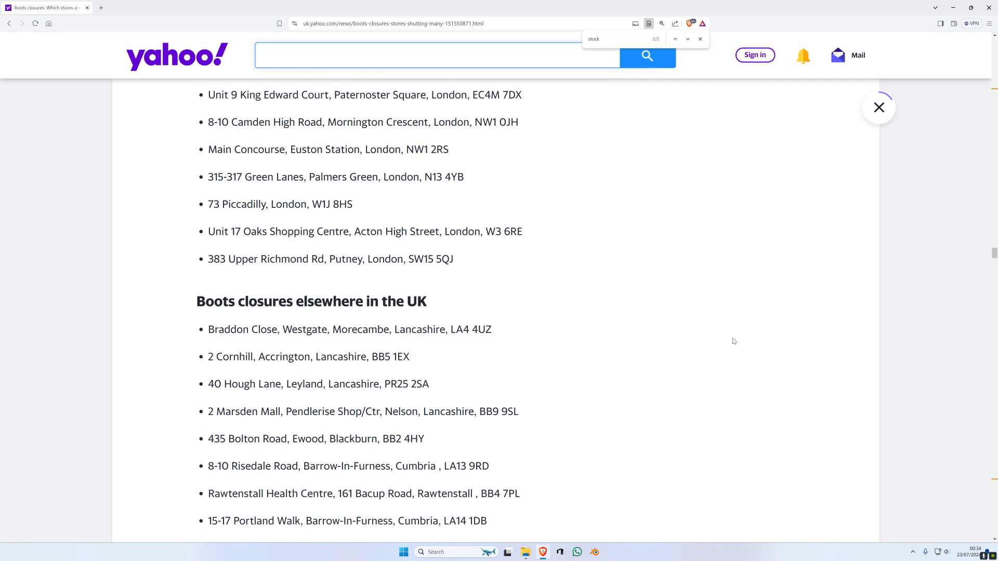
pyautogui.scroll(-1, 733, 341)
pyautogui.scroll(-2, 733, 341)
pyautogui.scroll(-1, 732, 341)
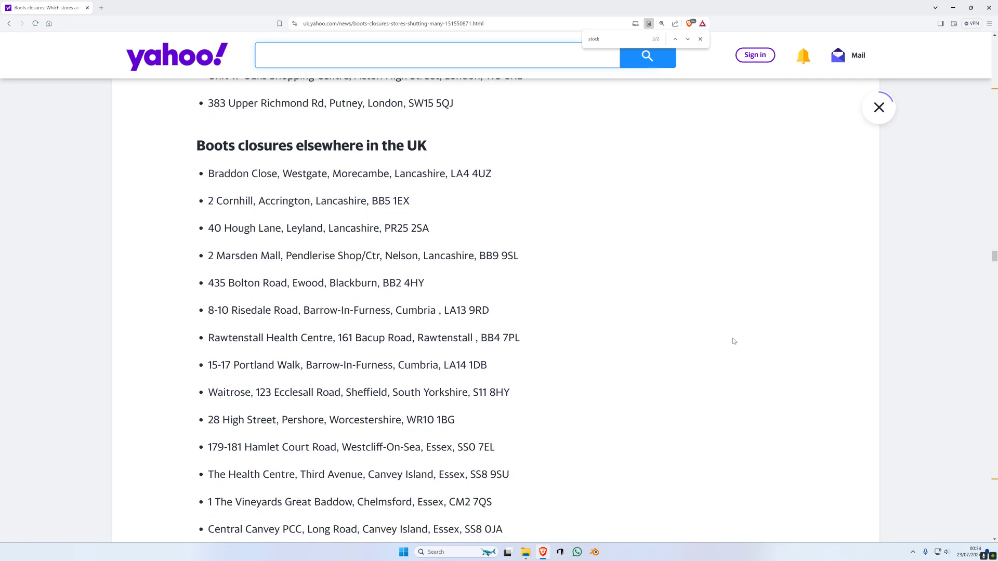
pyautogui.scroll(-2, 732, 341)
pyautogui.scroll(-1, 733, 341)
pyautogui.scroll(-1, 733, 341)
pyautogui.scroll(-2, 733, 342)
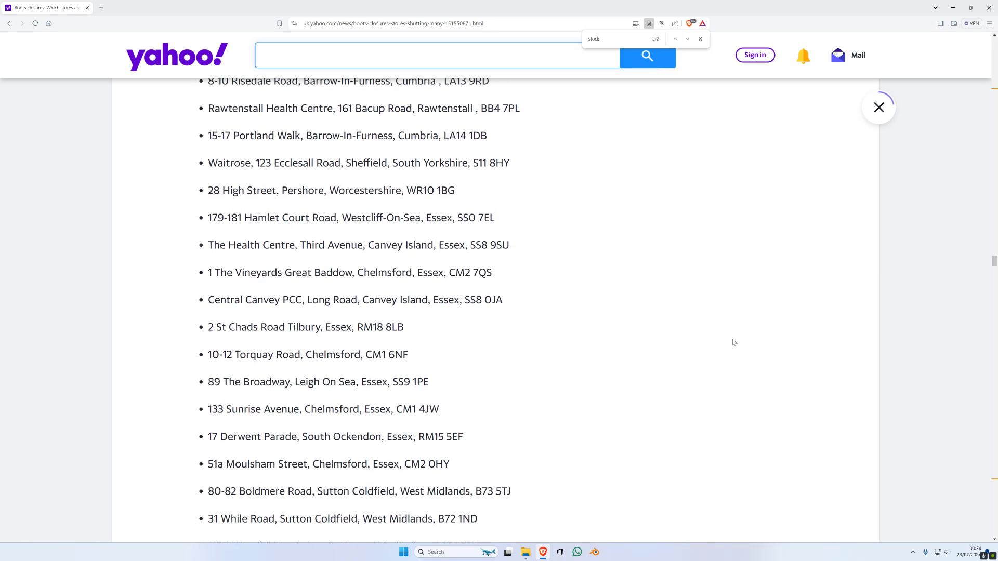
pyautogui.scroll(1, 733, 343)
pyautogui.scroll(-2, 733, 343)
pyautogui.scroll(-2, 733, 342)
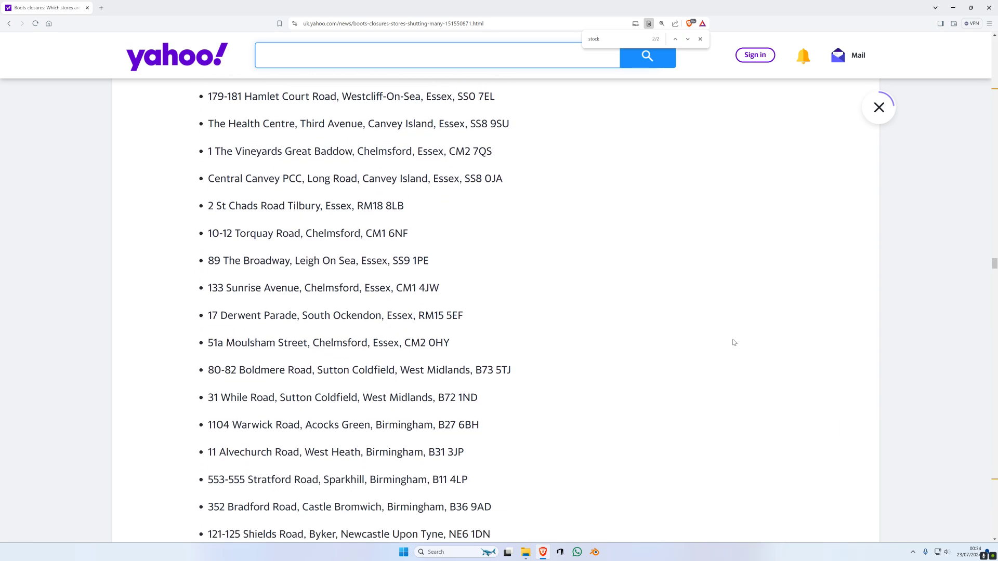
pyautogui.scroll(-1, 733, 342)
pyautogui.scroll(-1, 733, 343)
pyautogui.scroll(-2, 733, 343)
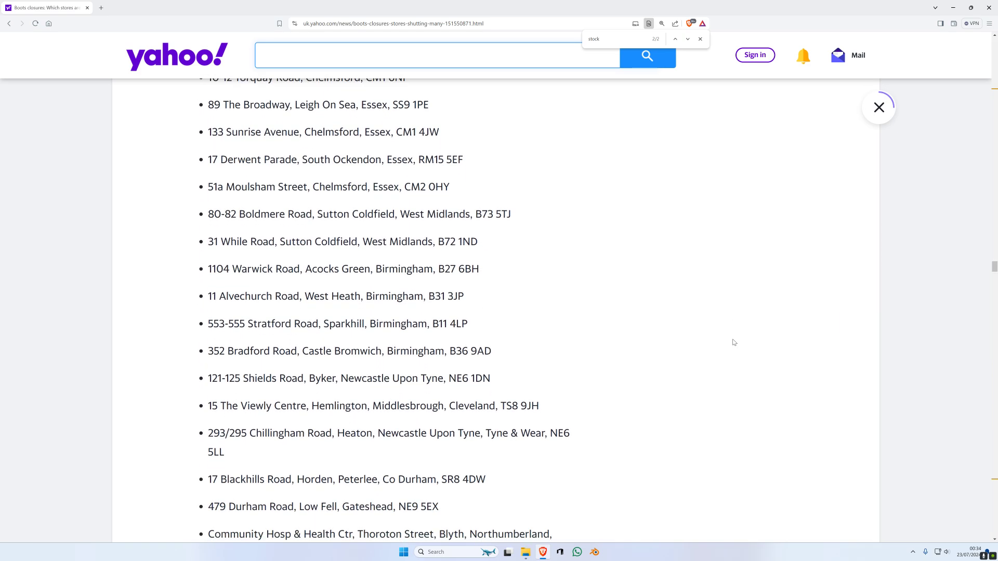
pyautogui.scroll(-1, 733, 343)
pyautogui.scroll(-1, 733, 343)
pyautogui.scroll(-1, 733, 343)
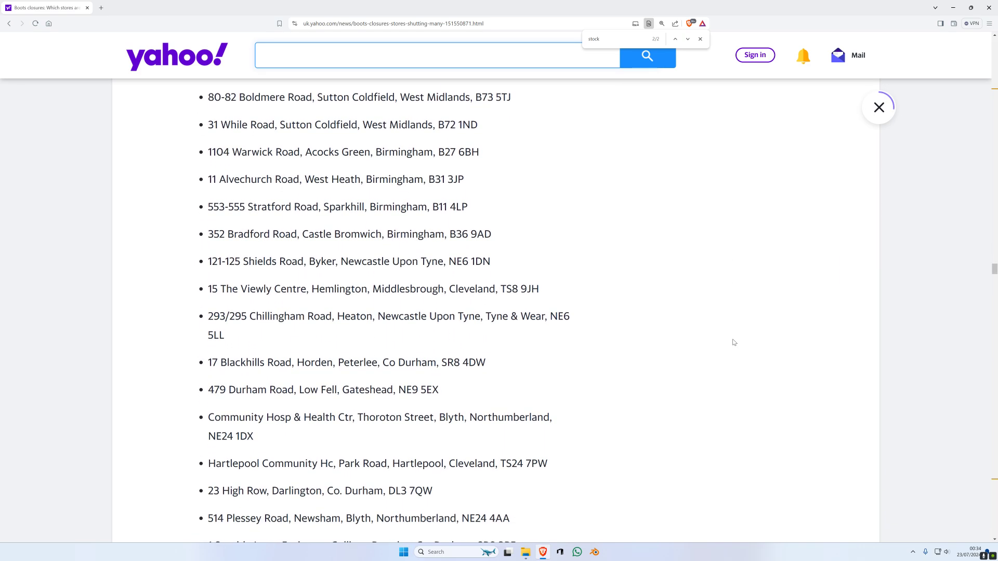
pyautogui.scroll(-1, 733, 343)
pyautogui.scroll(-1, 733, 343)
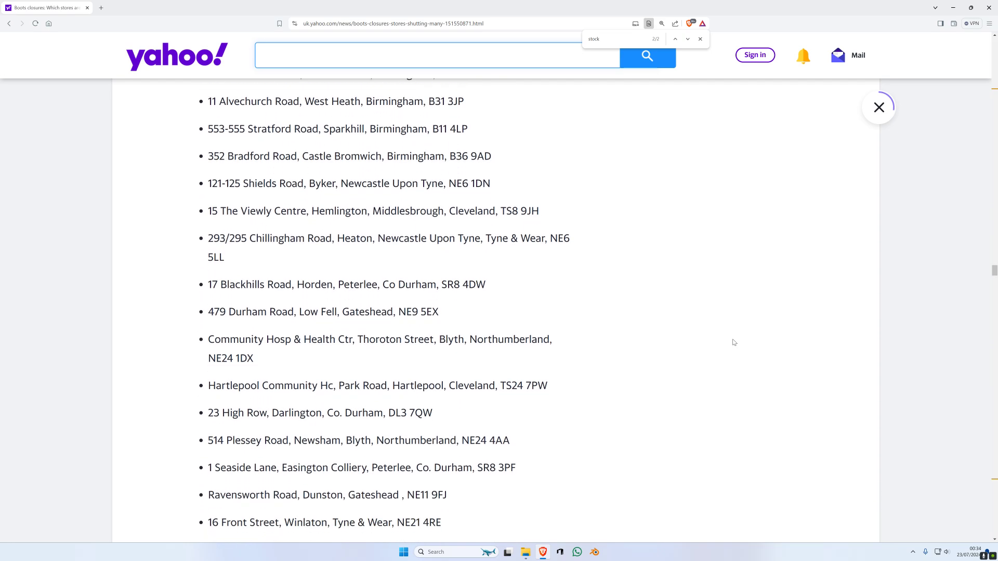
pyautogui.scroll(-2, 733, 343)
pyautogui.scroll(-1, 733, 343)
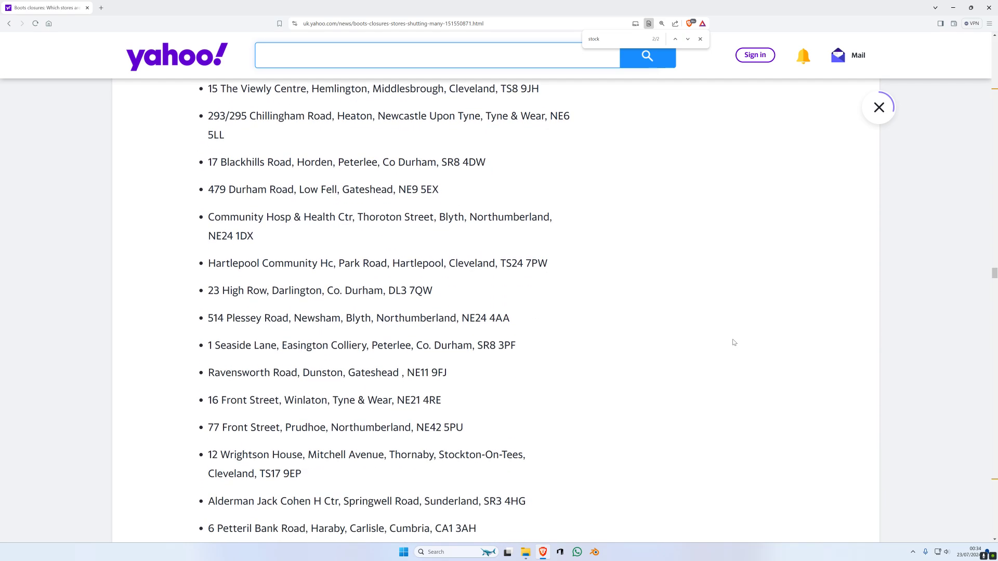
pyautogui.scroll(-2, 733, 343)
pyautogui.scroll(-1, 733, 342)
pyautogui.scroll(-1, 733, 343)
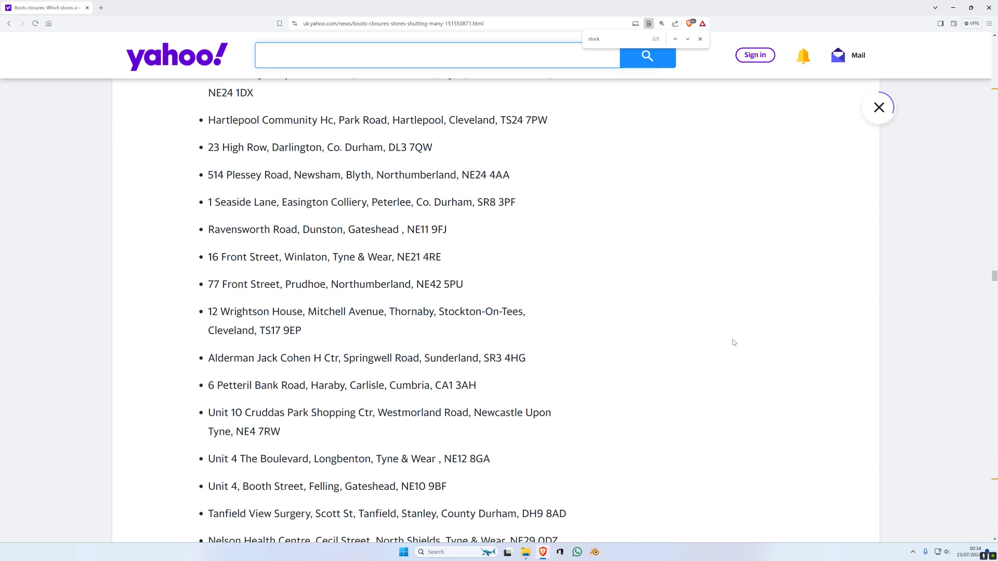
pyautogui.scroll(-1, 733, 343)
pyautogui.scroll(-1, 733, 342)
pyautogui.scroll(-1, 733, 343)
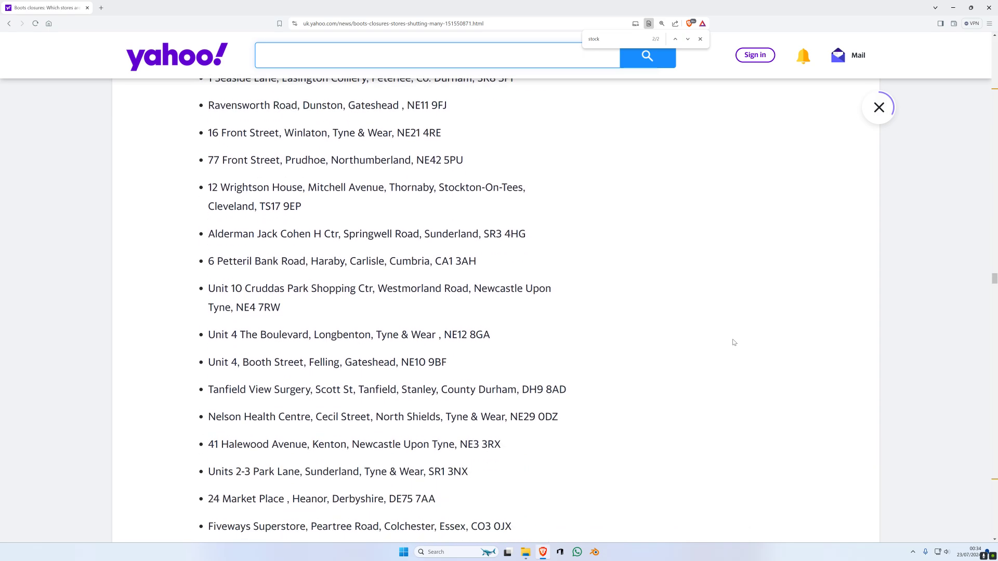
pyautogui.scroll(-2, 733, 342)
pyautogui.scroll(-1, 732, 343)
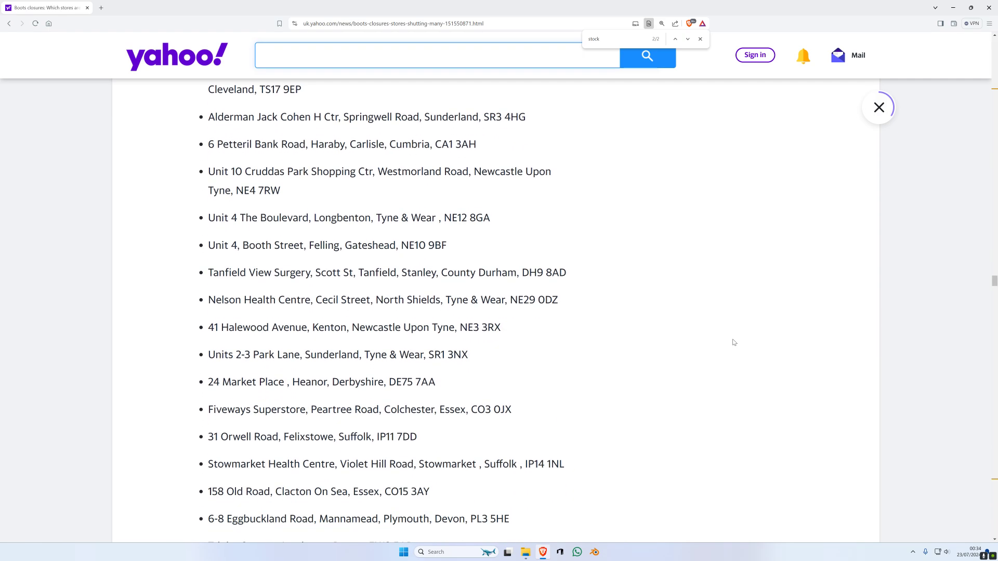
pyautogui.scroll(-1, 733, 342)
pyautogui.scroll(-1, 733, 343)
pyautogui.scroll(-1, 733, 343)
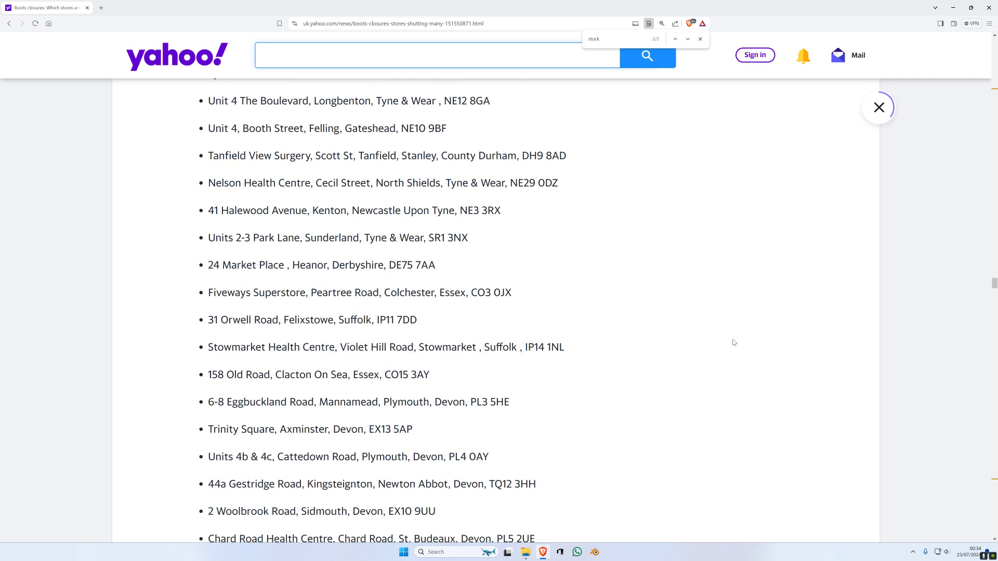
pyautogui.scroll(1, 733, 342)
pyautogui.scroll(-1, 733, 342)
pyautogui.scroll(-2, 733, 342)
pyautogui.scroll(-1, 733, 343)
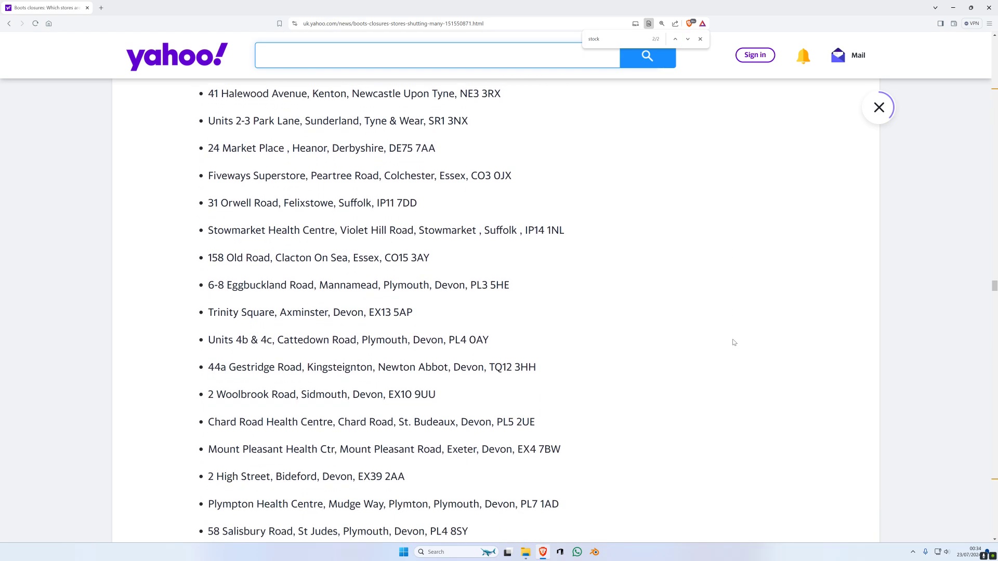
pyautogui.scroll(-3, 733, 343)
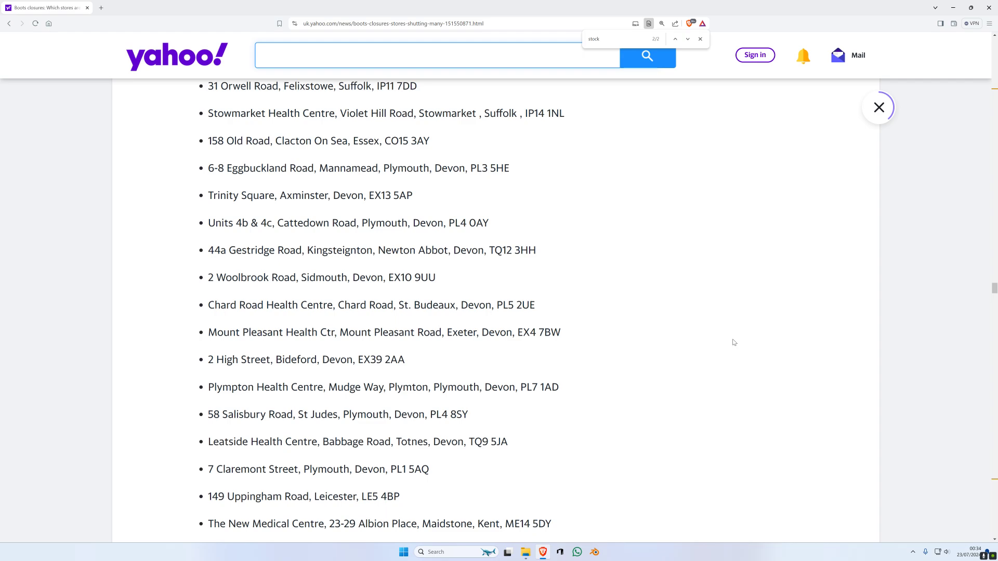
pyautogui.scroll(-3, 733, 342)
pyautogui.scroll(1, 733, 342)
pyautogui.scroll(-1, 733, 343)
pyautogui.scroll(-2, 733, 342)
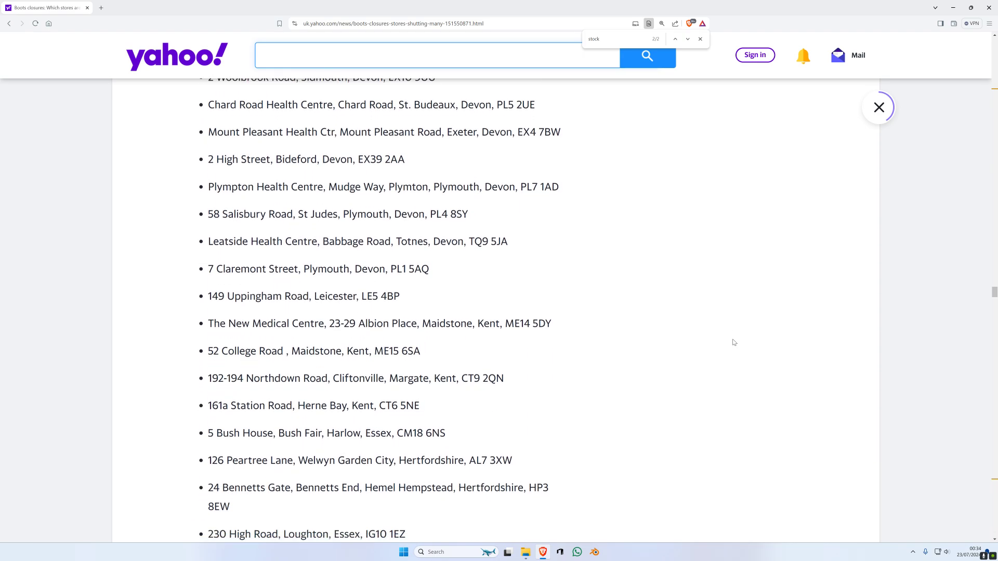
pyautogui.scroll(1, 733, 343)
pyautogui.scroll(-3, 733, 342)
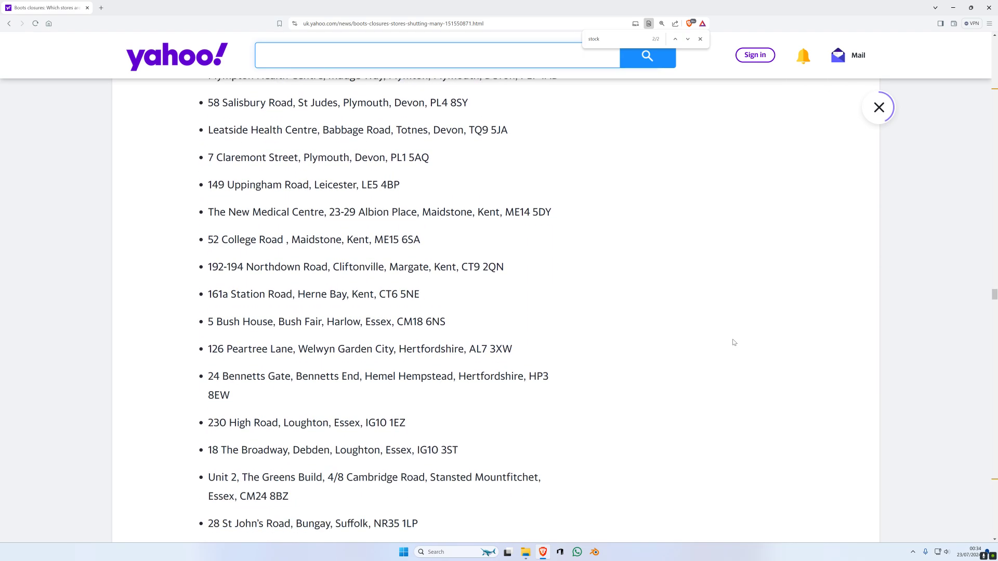
pyautogui.scroll(-2, 733, 342)
pyautogui.scroll(-2, 733, 343)
pyautogui.scroll(1, 733, 343)
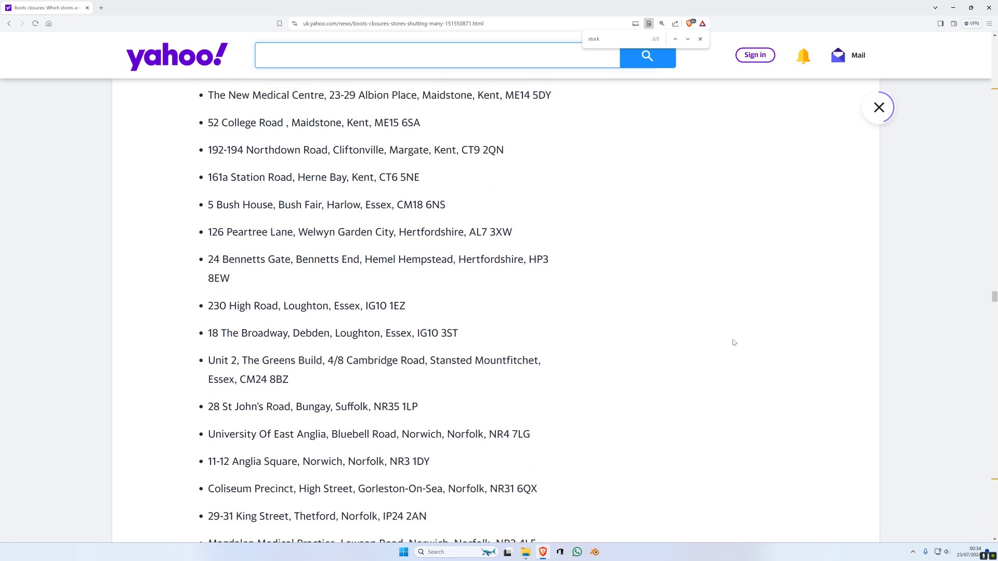
pyautogui.scroll(-2, 733, 343)
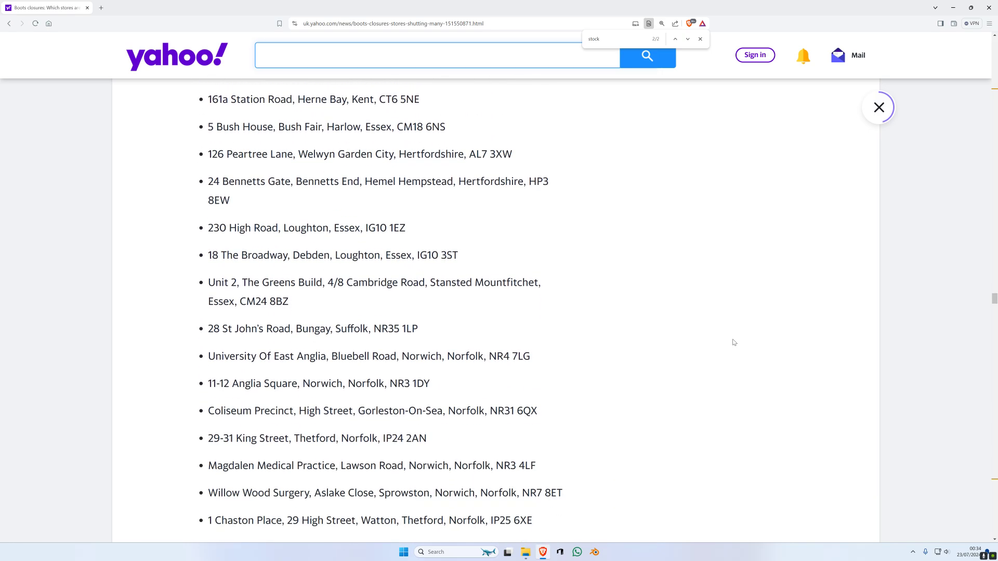
pyautogui.scroll(-1, 732, 342)
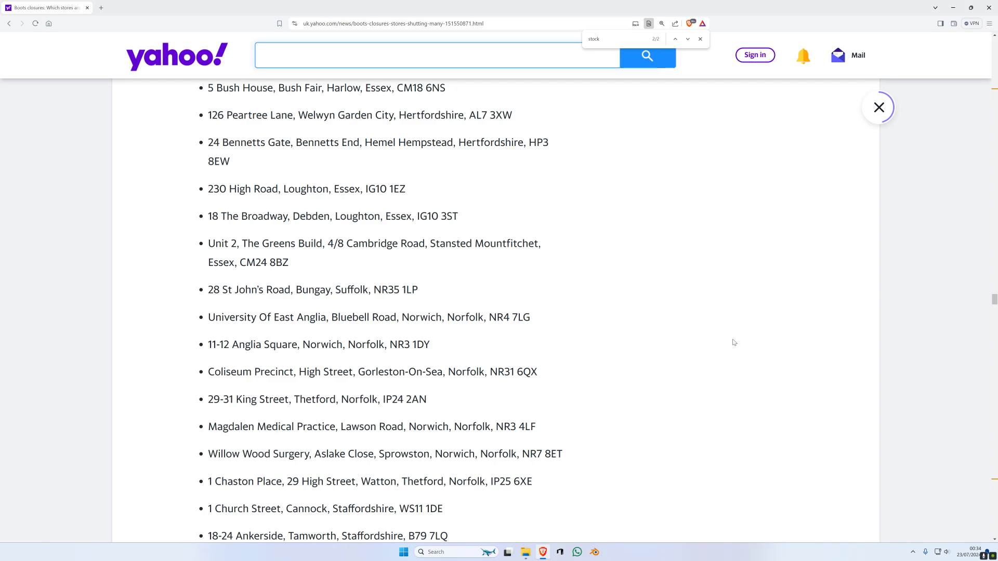
pyautogui.scroll(-2, 733, 342)
pyautogui.scroll(-1, 733, 343)
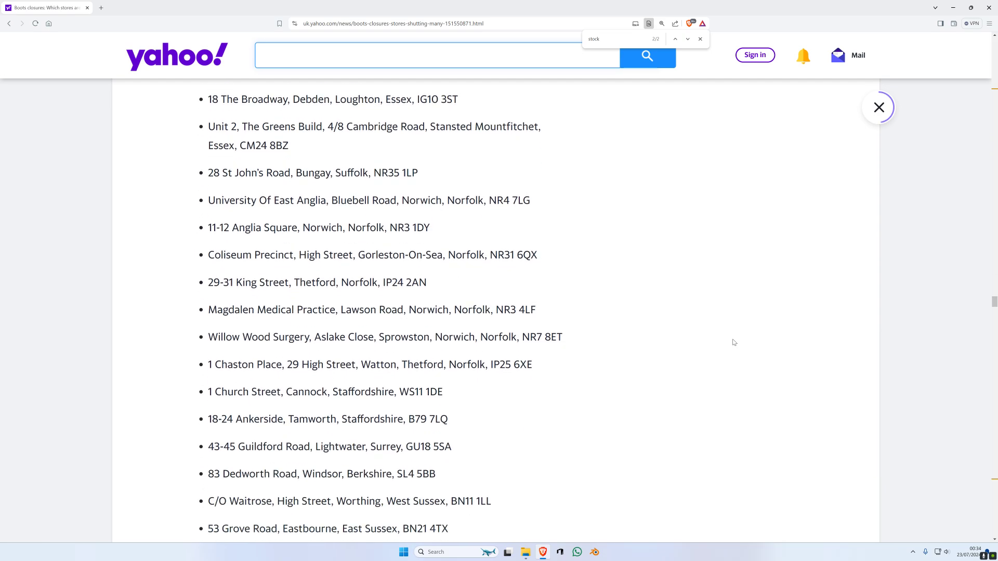
pyautogui.scroll(-2, 733, 342)
pyautogui.scroll(-1, 733, 343)
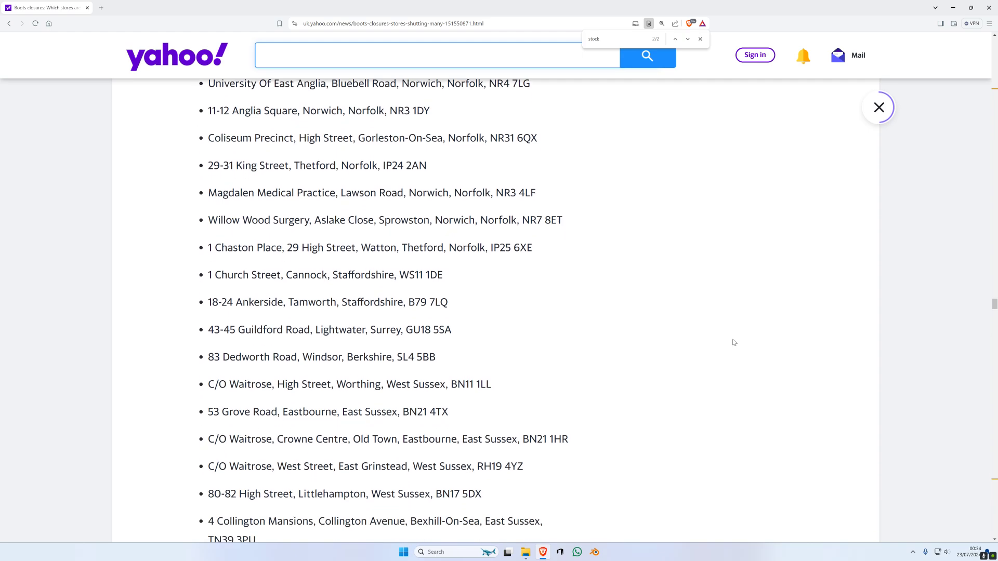
pyautogui.scroll(-2, 733, 342)
pyautogui.scroll(-1, 733, 343)
pyautogui.scroll(-2, 733, 342)
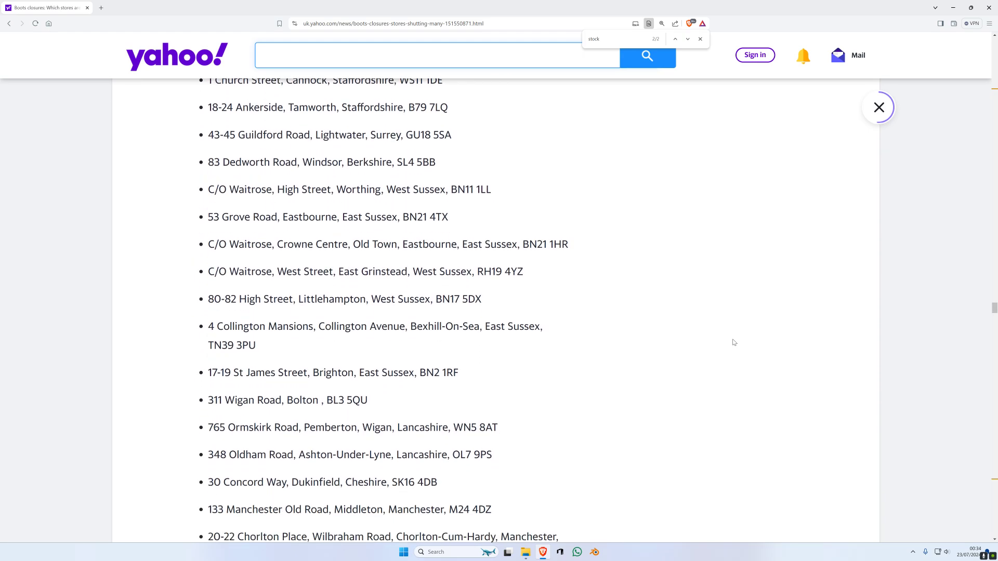
pyautogui.scroll(-1, 733, 343)
pyautogui.scroll(-1, 733, 342)
pyautogui.scroll(-2, 733, 343)
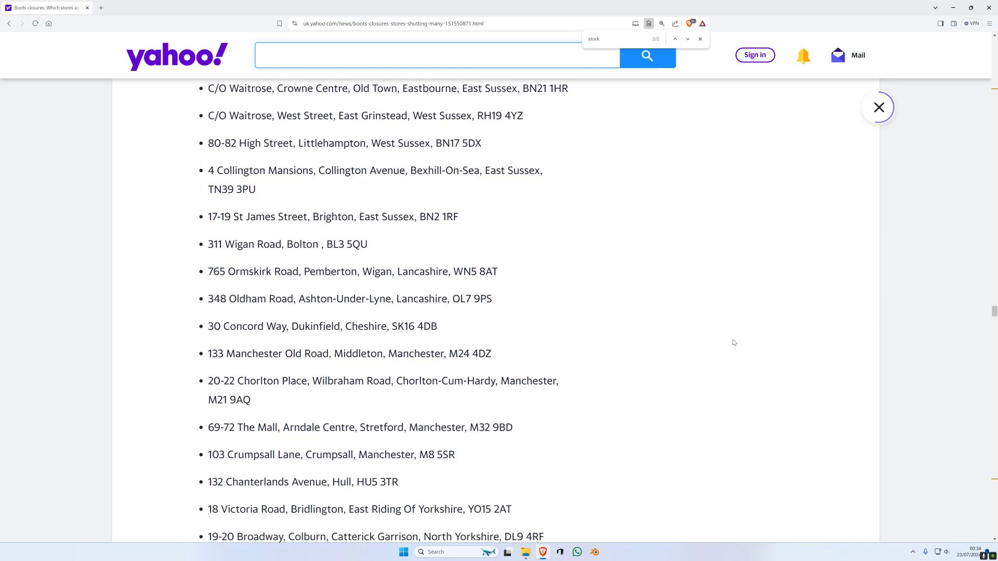
pyautogui.scroll(-2, 733, 343)
pyautogui.scroll(-1, 733, 343)
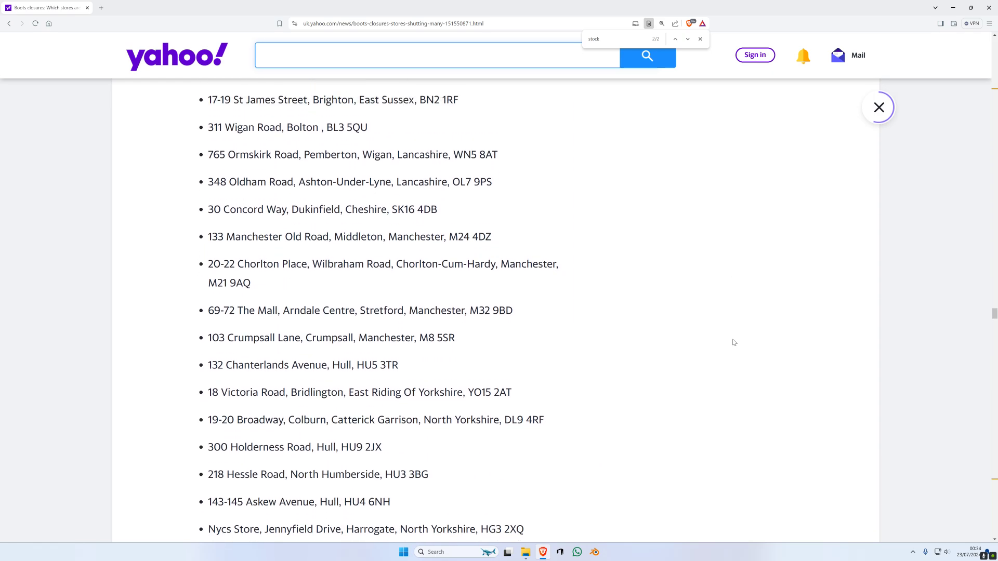
pyautogui.scroll(-2, 733, 342)
pyautogui.scroll(-1, 733, 342)
pyautogui.scroll(-1, 733, 343)
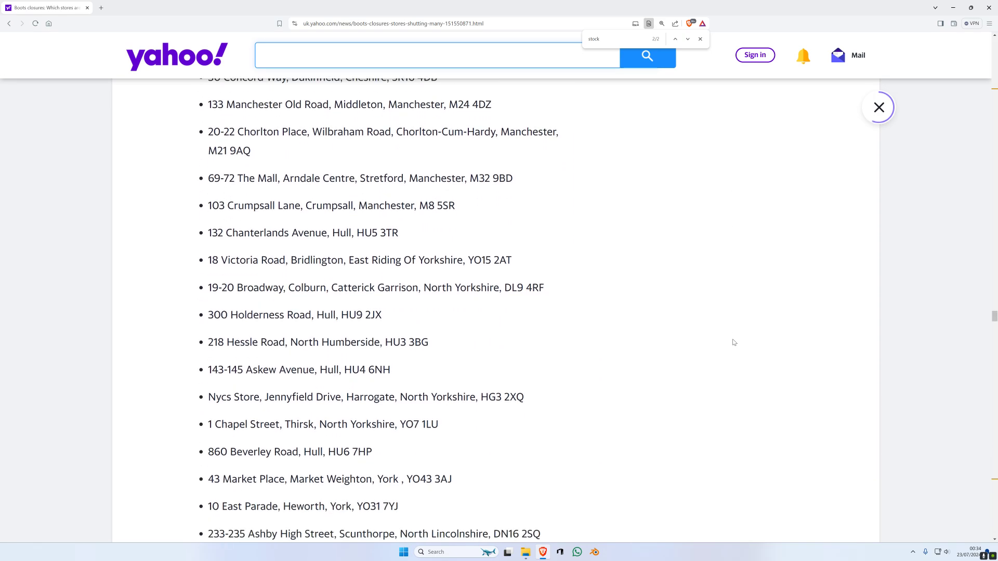
pyautogui.scroll(-2, 733, 342)
pyautogui.scroll(-1, 733, 343)
pyautogui.scroll(-1, 733, 342)
pyautogui.scroll(-3, 733, 342)
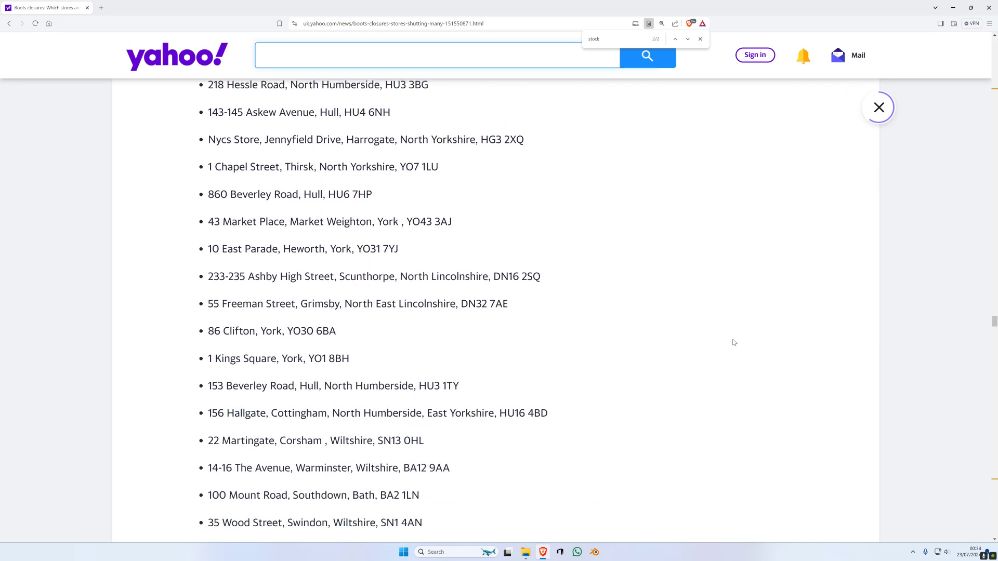
pyautogui.scroll(-1, 733, 343)
pyautogui.scroll(-2, 733, 343)
pyautogui.scroll(-1, 733, 342)
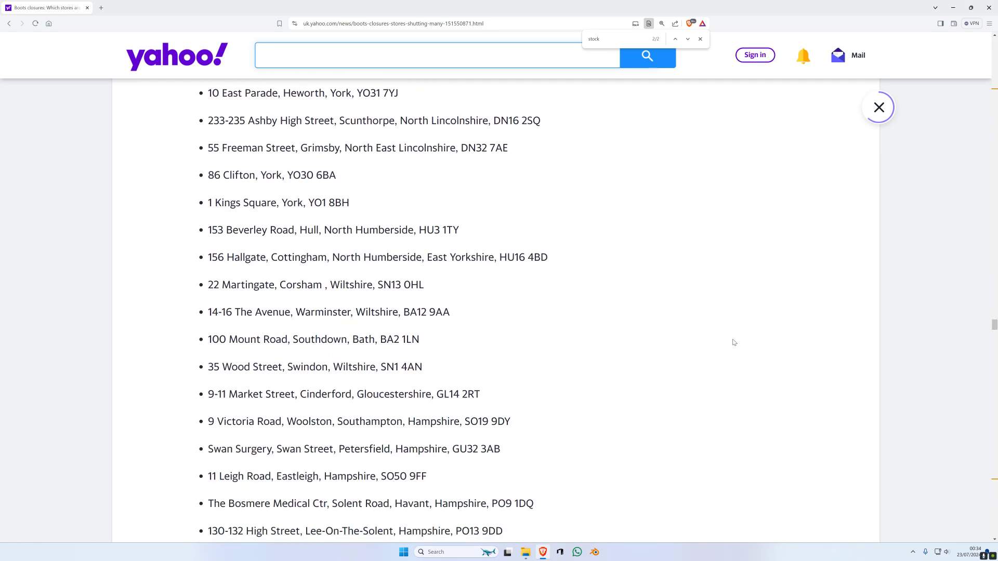
pyautogui.scroll(-3, 733, 343)
pyautogui.scroll(-1, 732, 342)
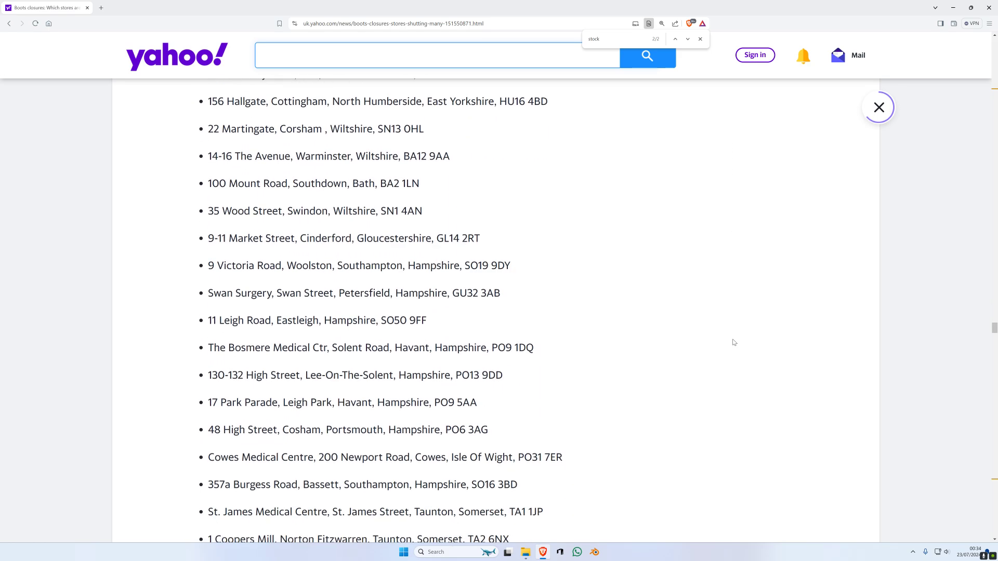
pyautogui.scroll(-1, 732, 343)
pyautogui.scroll(-2, 733, 342)
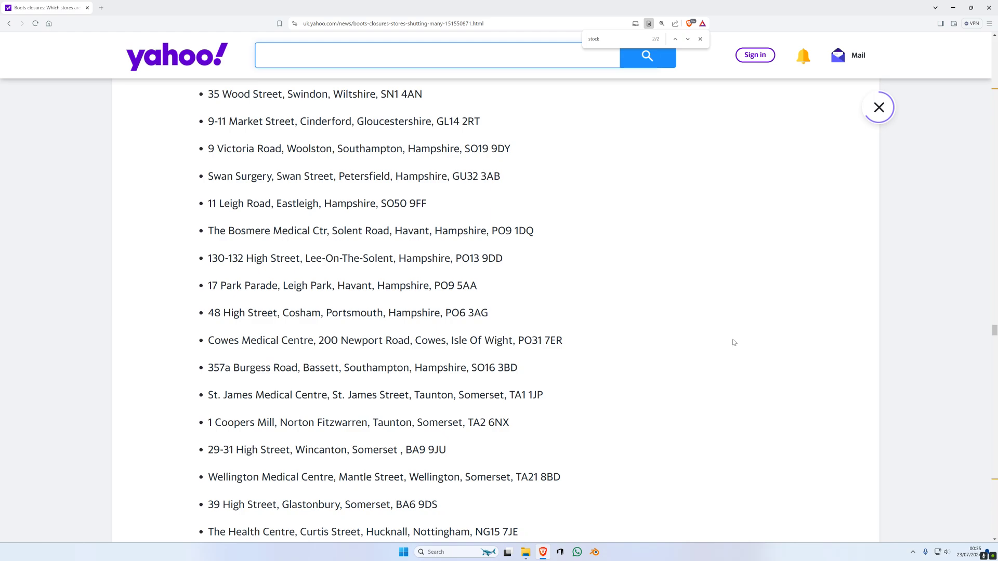
pyautogui.scroll(-1, 733, 342)
pyautogui.scroll(-2, 733, 343)
pyautogui.scroll(-1, 733, 343)
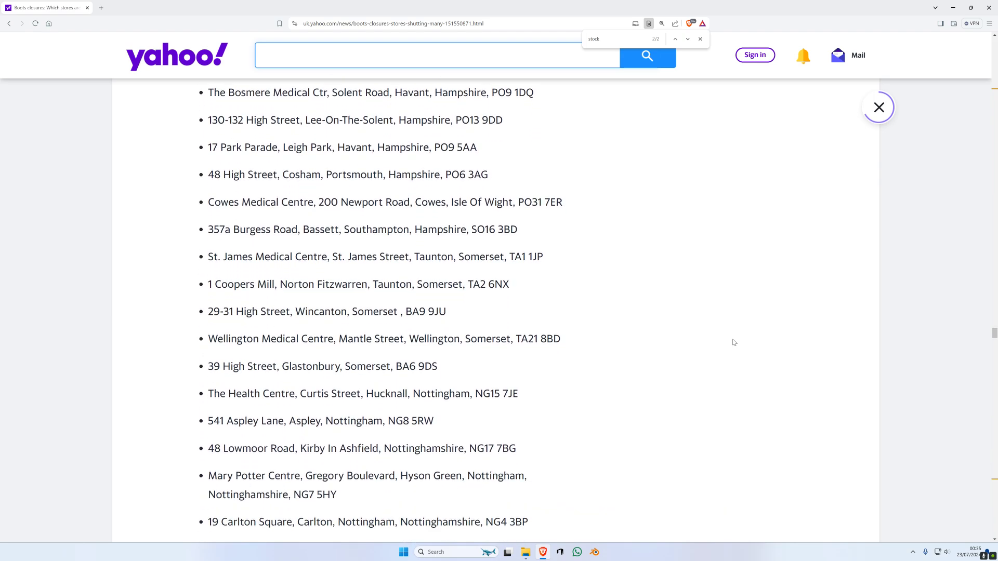
pyautogui.scroll(-1, 733, 342)
pyautogui.scroll(-1, 733, 343)
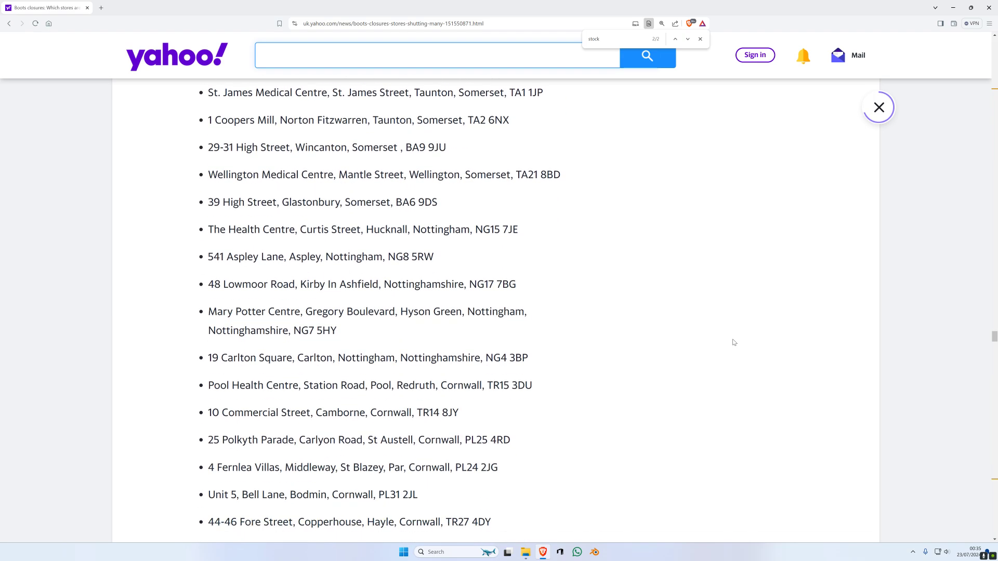
pyautogui.scroll(-1, 733, 343)
pyautogui.scroll(-1, 733, 342)
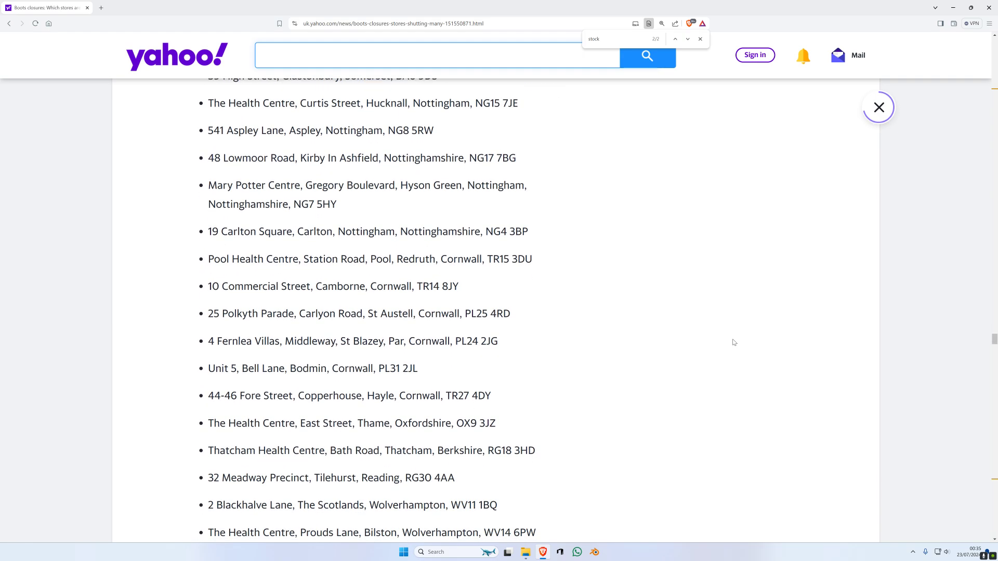
pyautogui.scroll(-3, 733, 343)
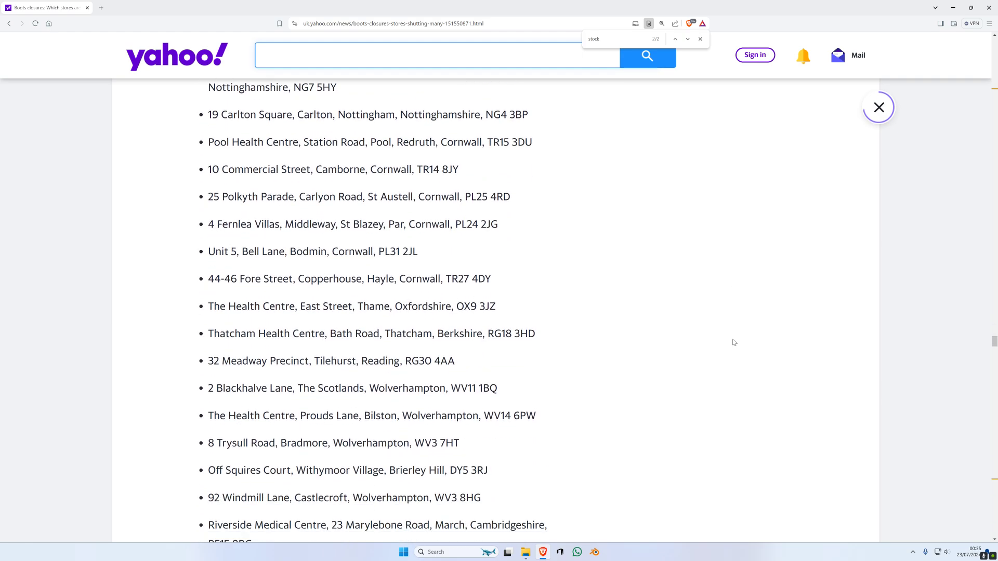
pyautogui.scroll(-1, 733, 342)
pyautogui.scroll(-3, 733, 342)
pyautogui.scroll(-1, 733, 343)
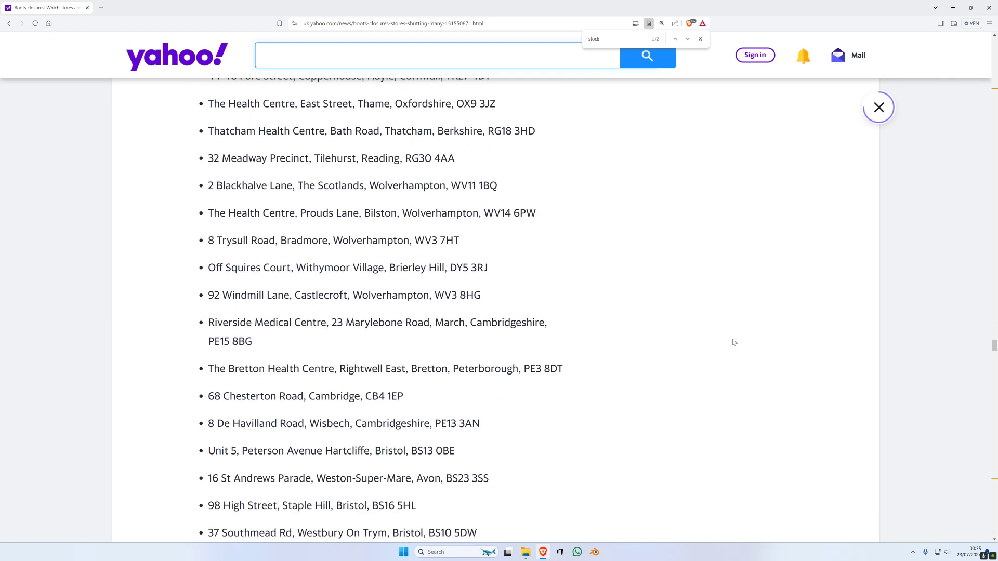
pyautogui.scroll(-2, 733, 343)
pyautogui.scroll(-2, 733, 342)
pyautogui.scroll(-2, 733, 342)
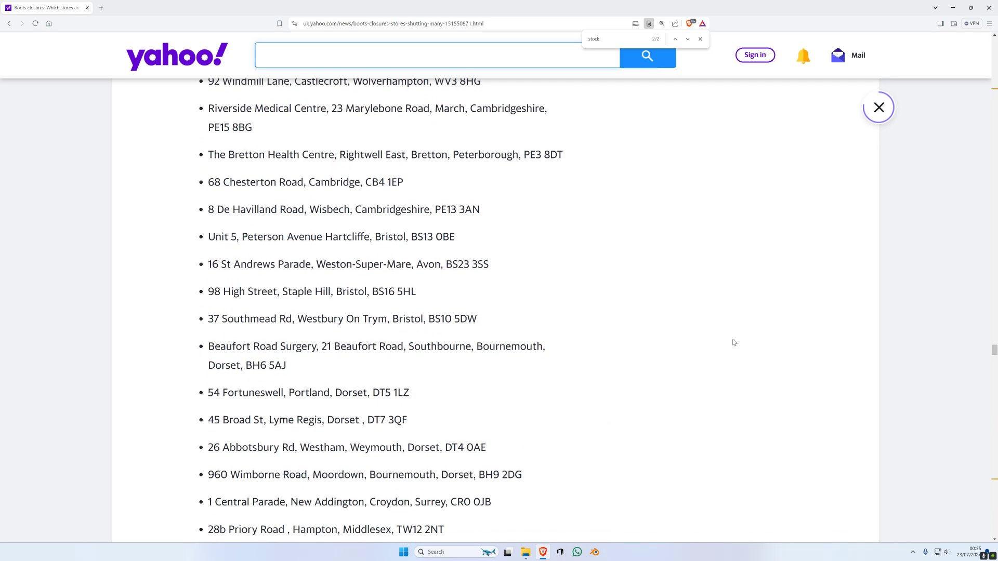
pyautogui.scroll(-1, 733, 342)
pyautogui.scroll(-1, 733, 342)
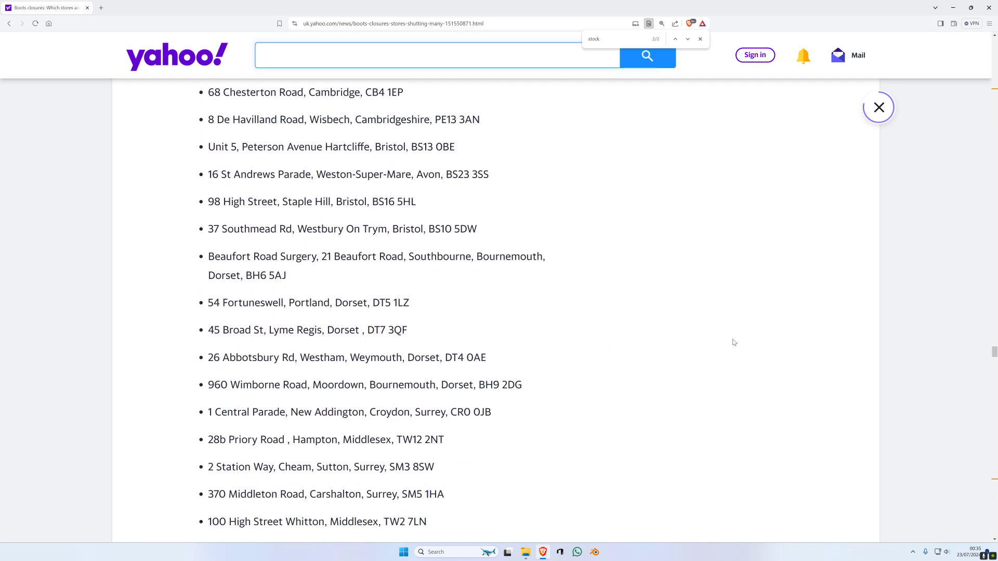
pyautogui.scroll(-2, 733, 342)
pyautogui.scroll(-2, 733, 342)
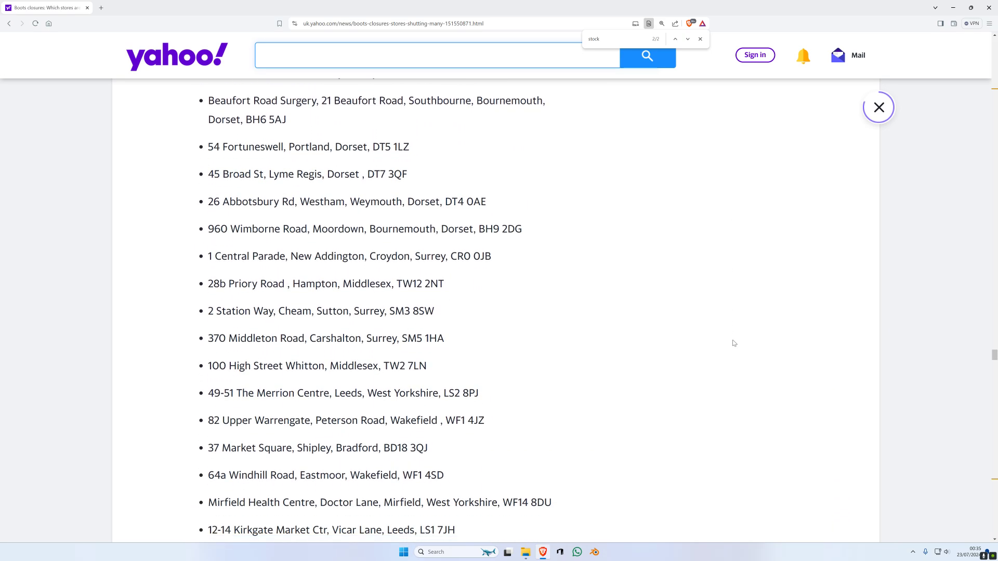
pyautogui.scroll(-1, 733, 343)
pyautogui.scroll(-2, 733, 343)
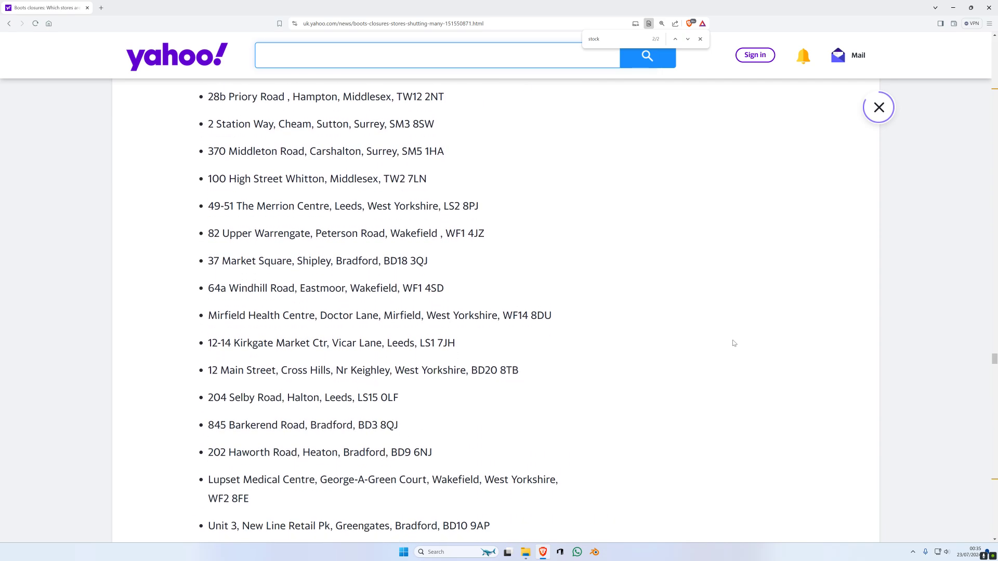
pyautogui.scroll(-2, 732, 343)
pyautogui.scroll(-1, 733, 343)
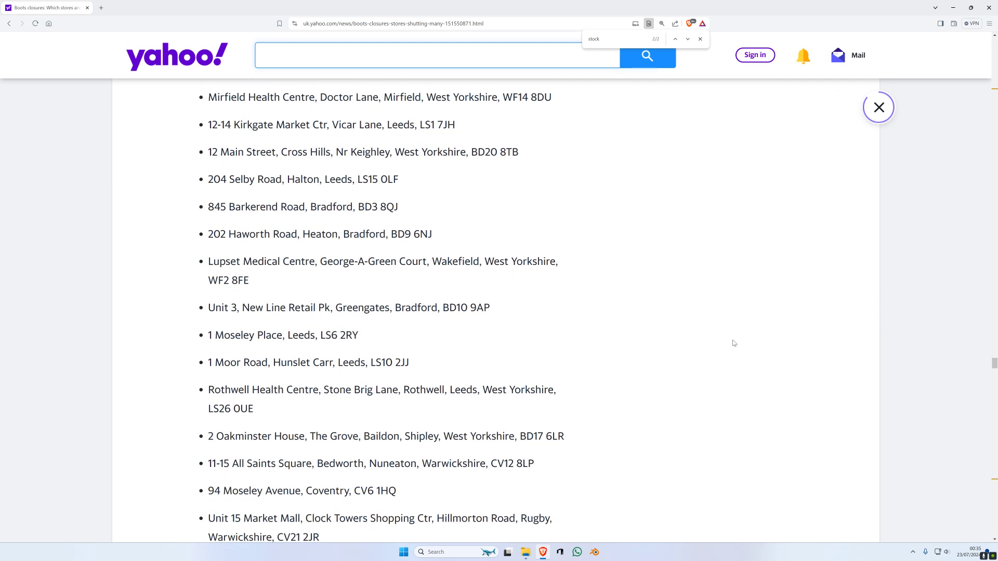
pyautogui.scroll(-3, 733, 343)
pyautogui.scroll(-1, 733, 343)
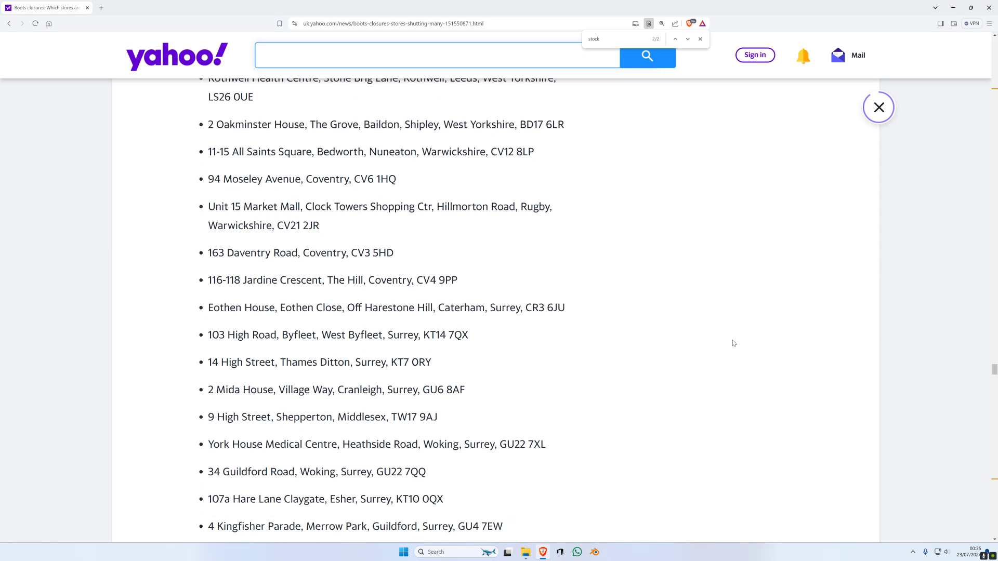
pyautogui.scroll(-1, 733, 343)
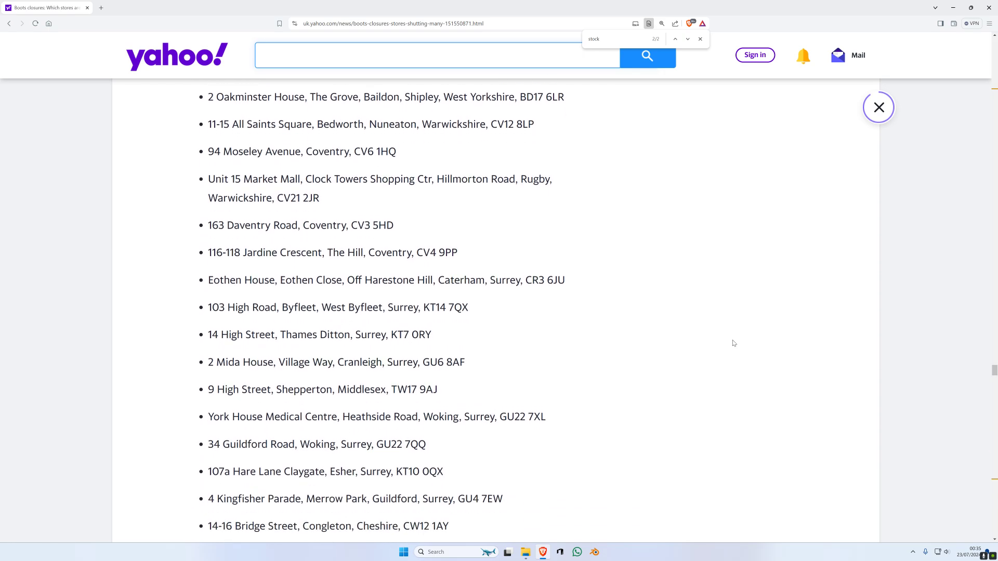
pyautogui.scroll(-3, 733, 343)
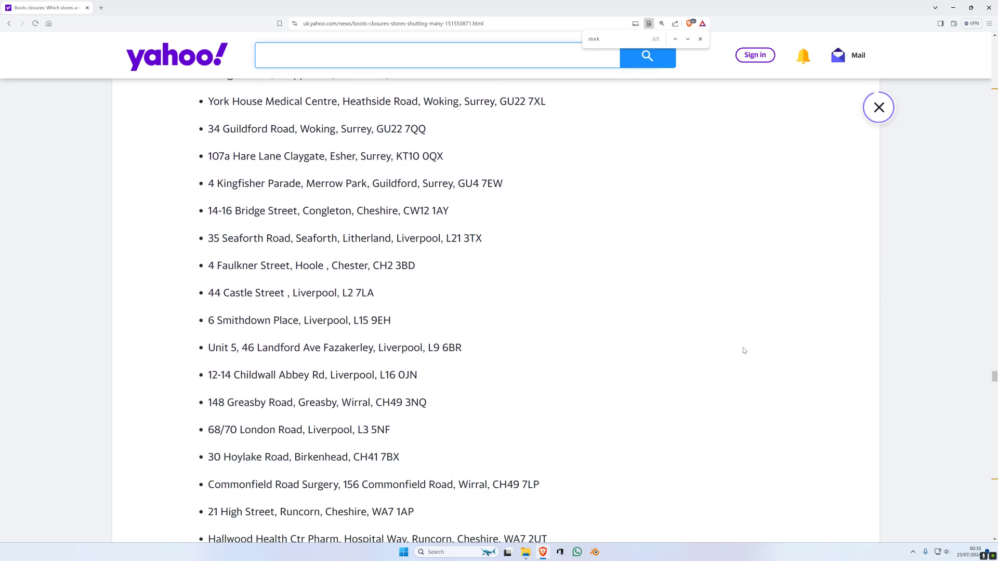
pyautogui.scroll(-2, 741, 350)
pyautogui.scroll(-2, 854, 291)
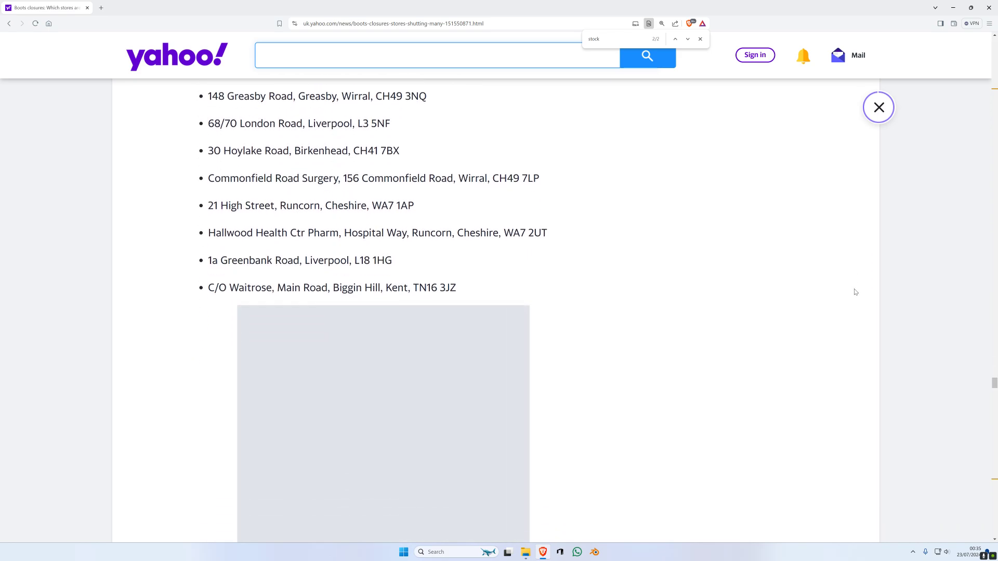
pyautogui.scroll(-2, 855, 291)
pyautogui.scroll(1, 855, 291)
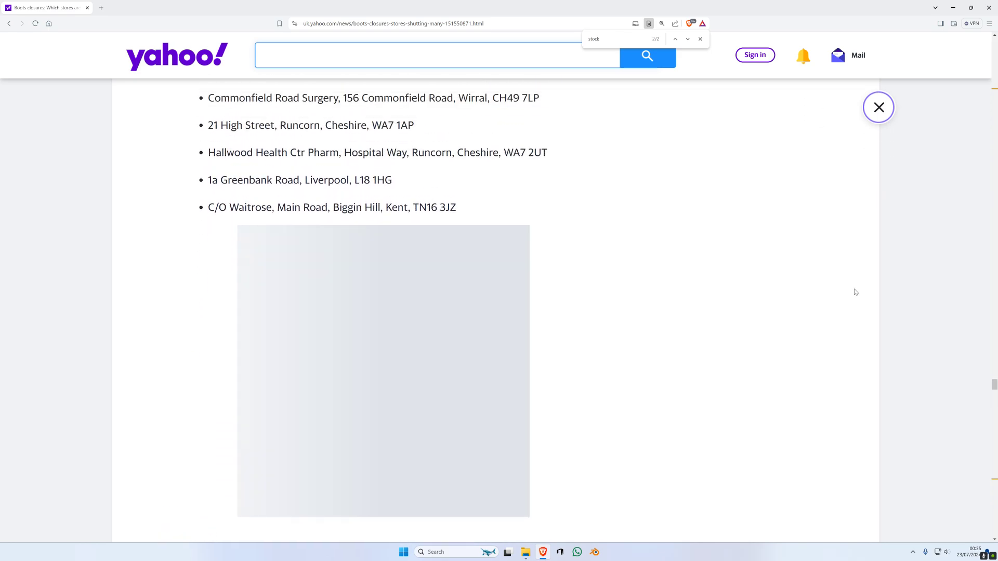
pyautogui.scroll(2, 856, 292)
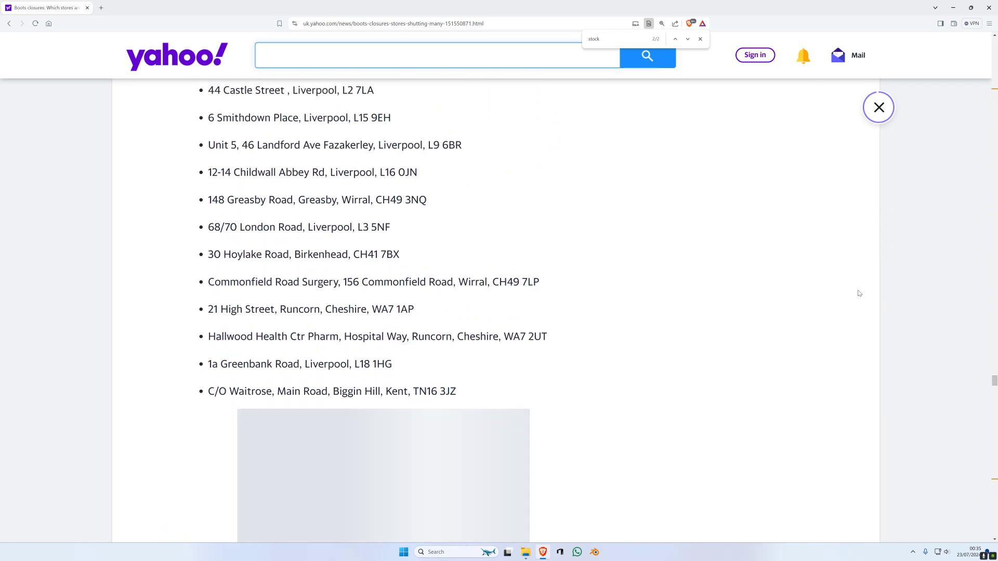